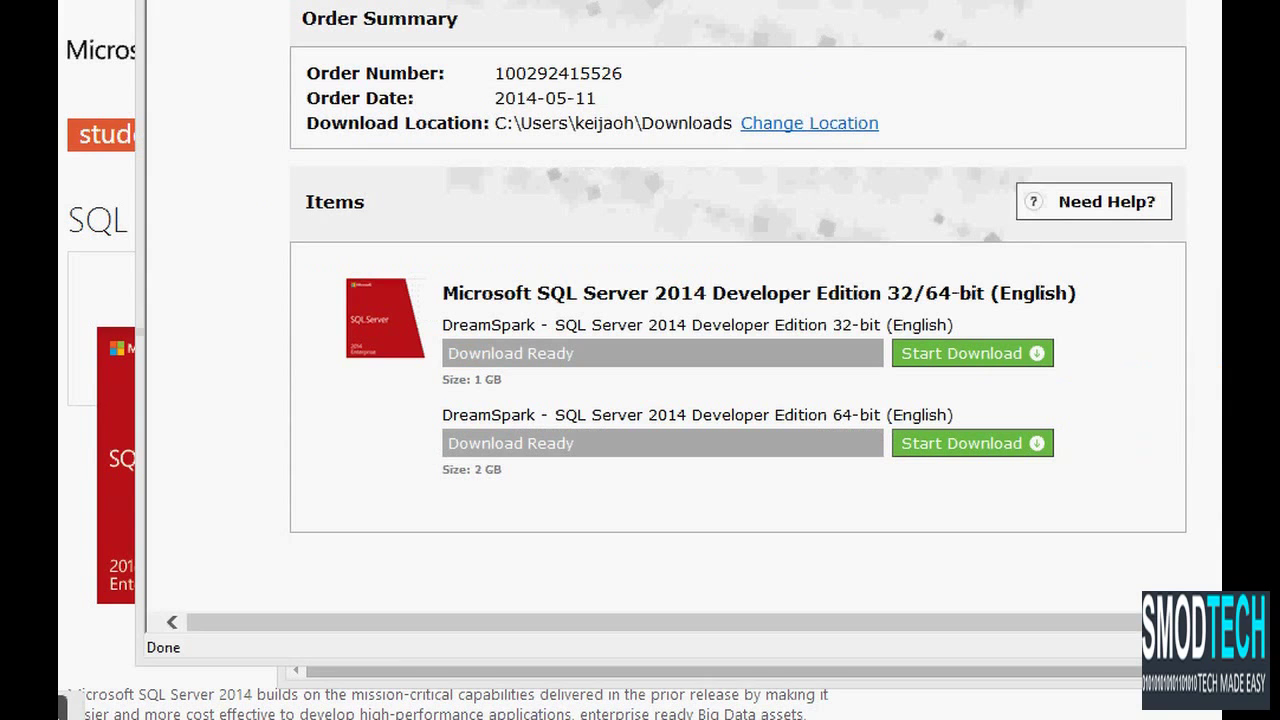
{"action": "mouse_move", "coordinate": [828, 337]}
{"action": "left_mouse_down"}
{"action": "mouse_move", "coordinate": [872, 340]}
{"action": "mouse_move", "coordinate": [1000, 392]}
{"action": "left_mouse_up"}
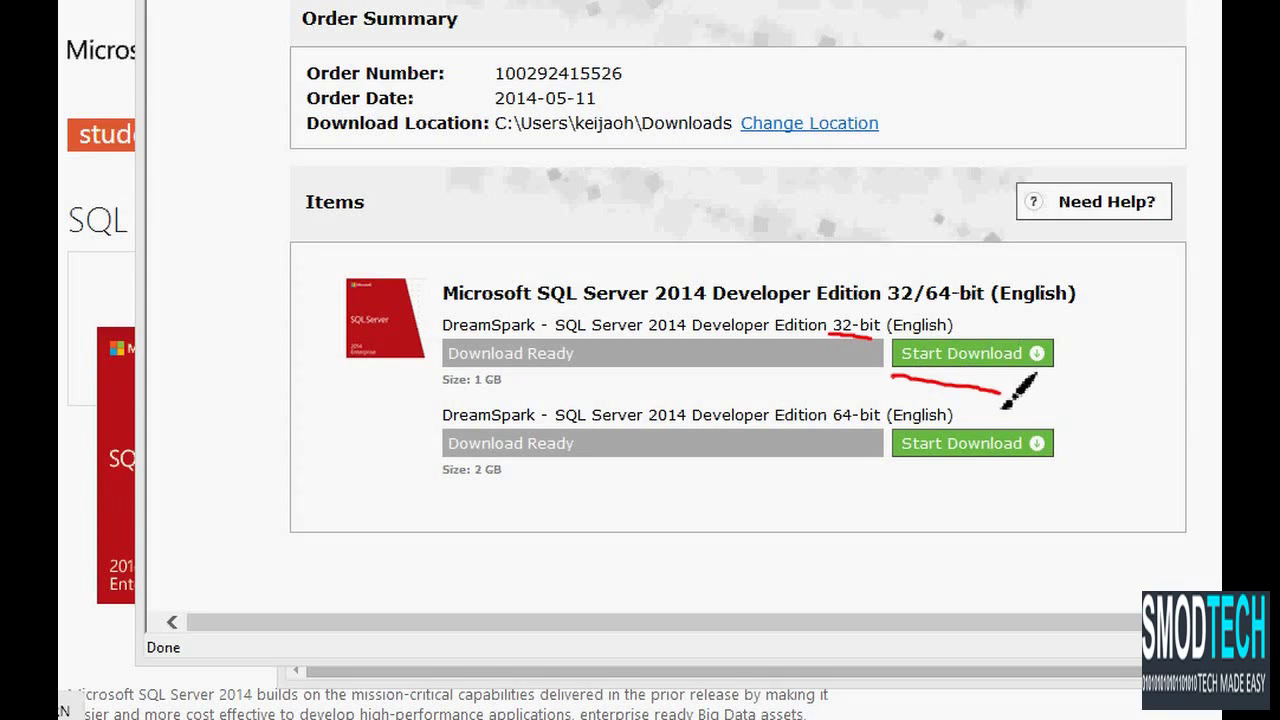
{"action": "left_click_drag", "start_coordinate": [832, 417], "coordinate": [878, 419]}
{"action": "left_click_drag", "start_coordinate": [914, 462], "coordinate": [1050, 472]}
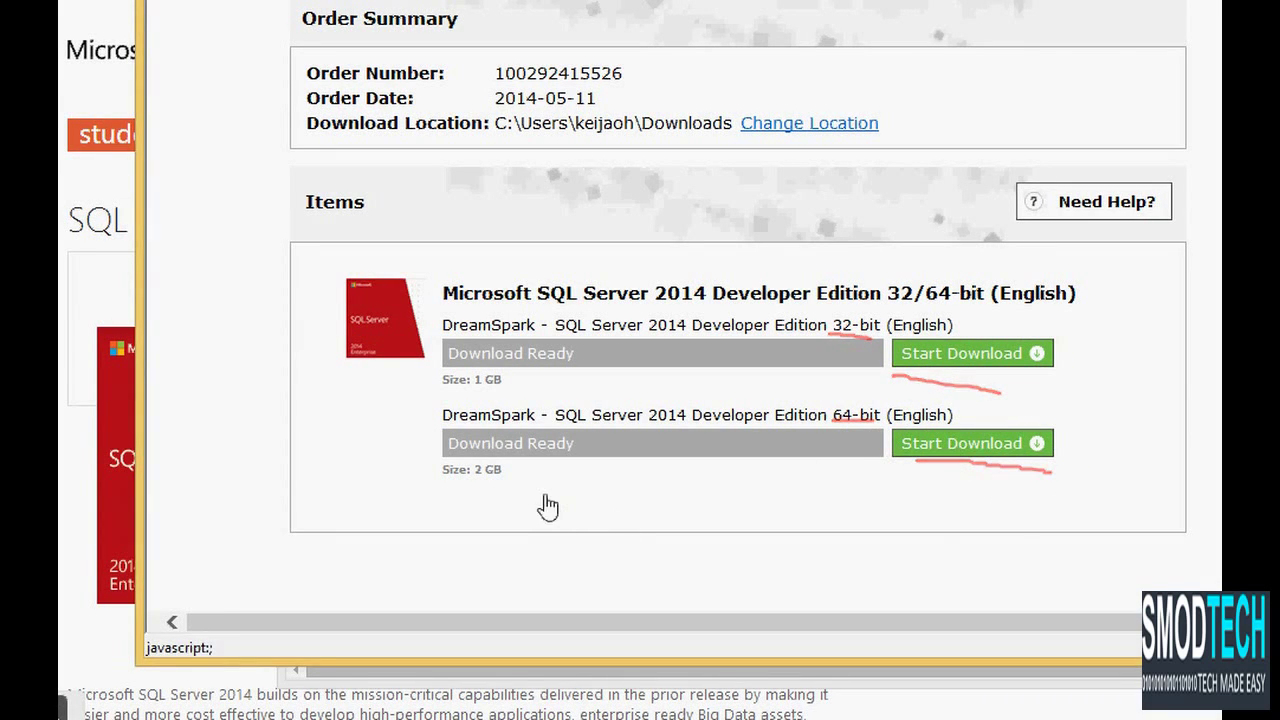
{"action": "key", "text": "Escape"}
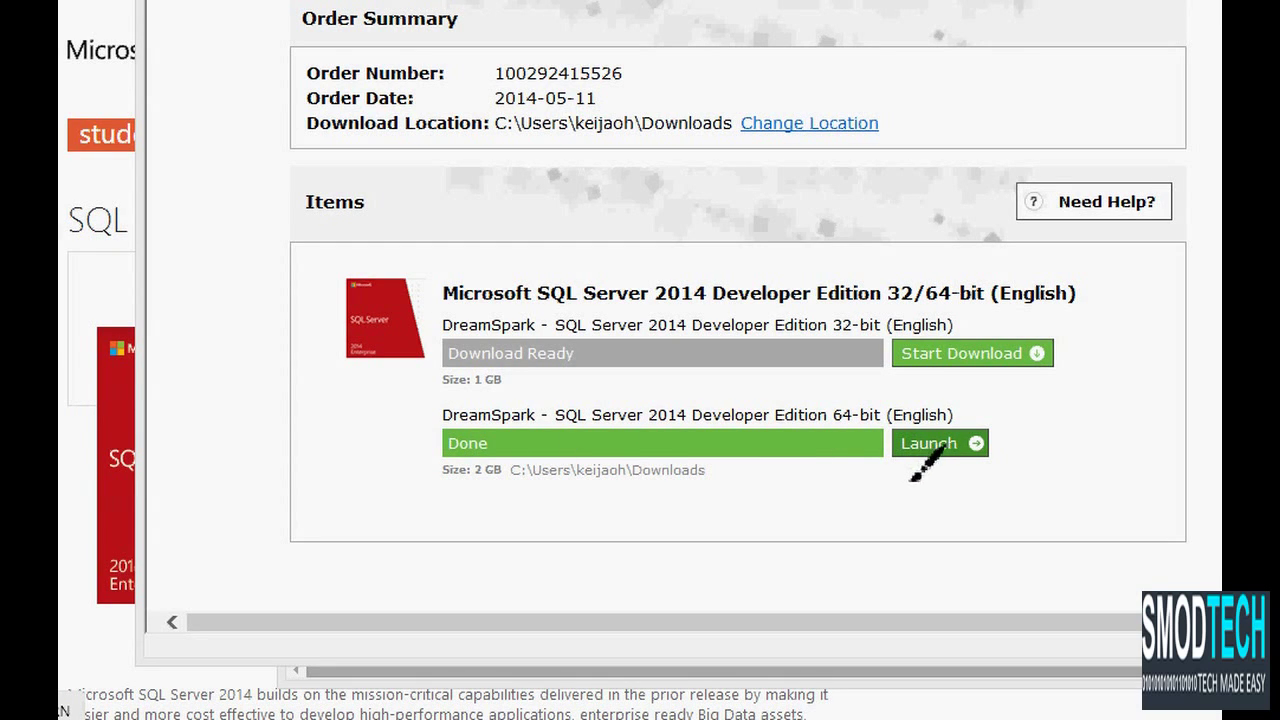
{"action": "left_click_drag", "start_coordinate": [897, 467], "coordinate": [988, 458]}
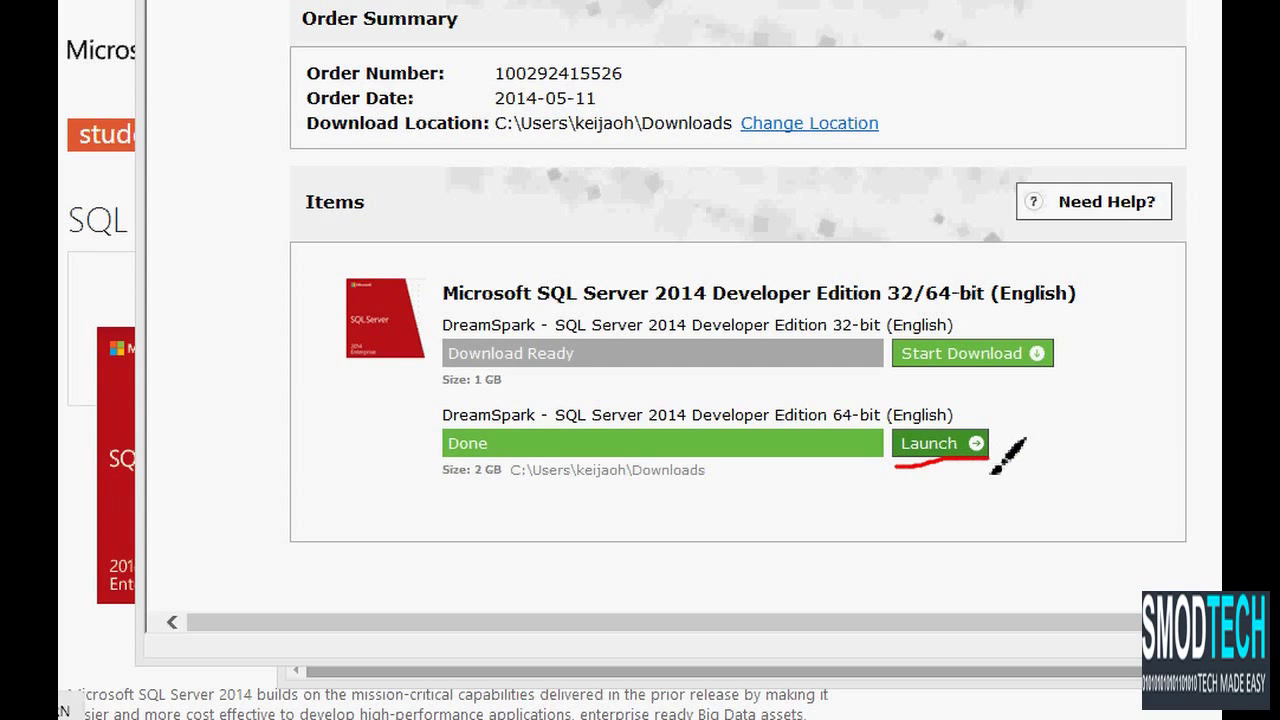
Step: Launch the 64-bit download, open the SQL Server 2014 Developer Edition (x64) folder and mount its ISO file with DAEMON Tools Lite
{"action": "left_click", "coordinate": [940, 450]}
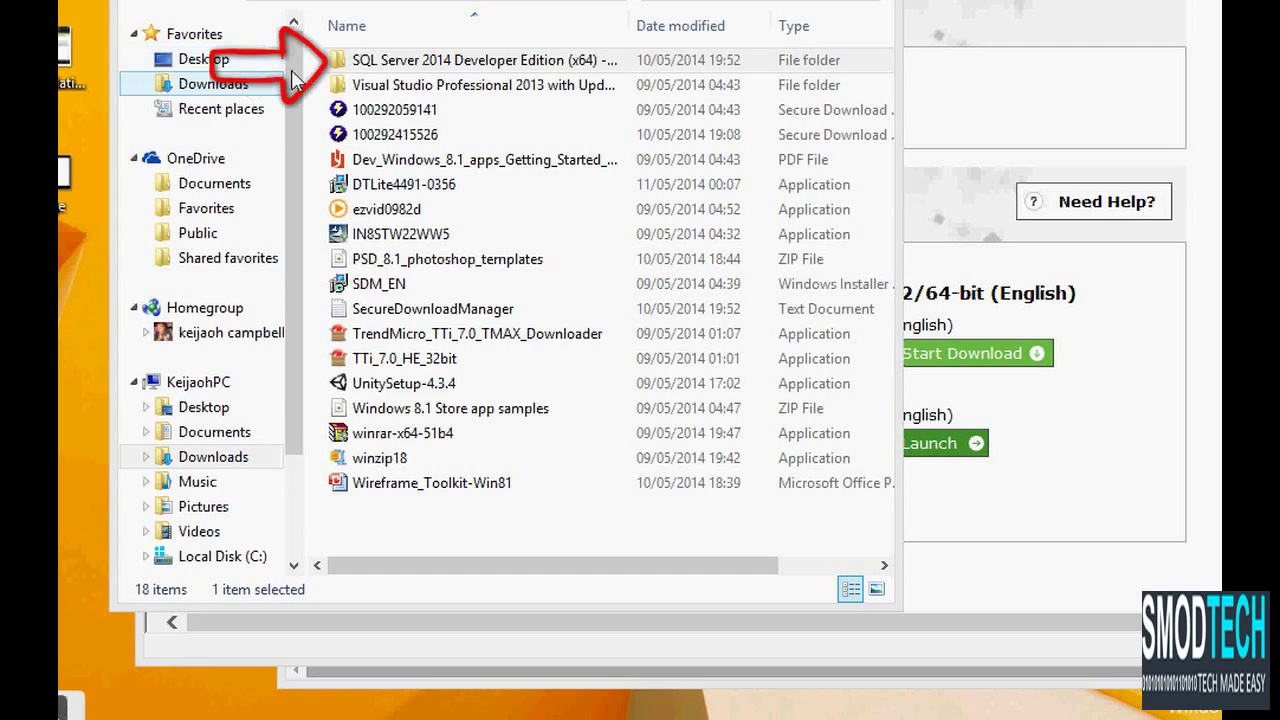
{"action": "double_click", "coordinate": [330, 61]}
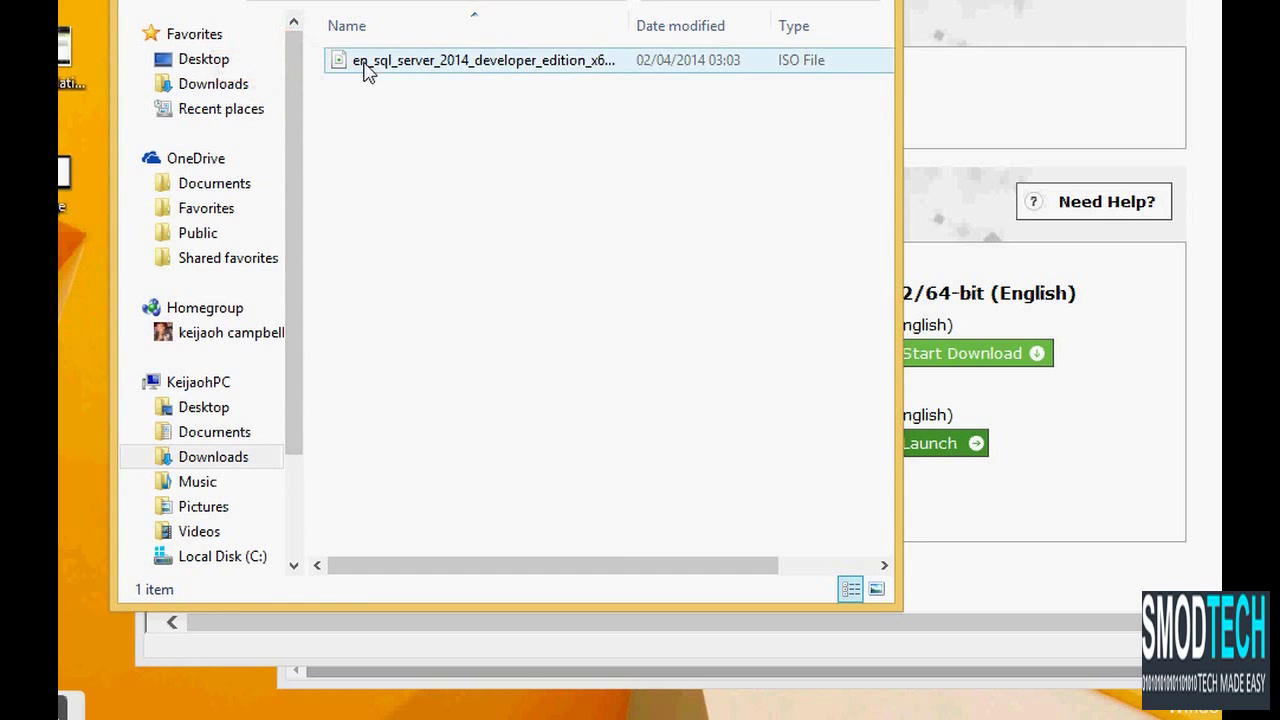
{"action": "left_click", "coordinate": [367, 72]}
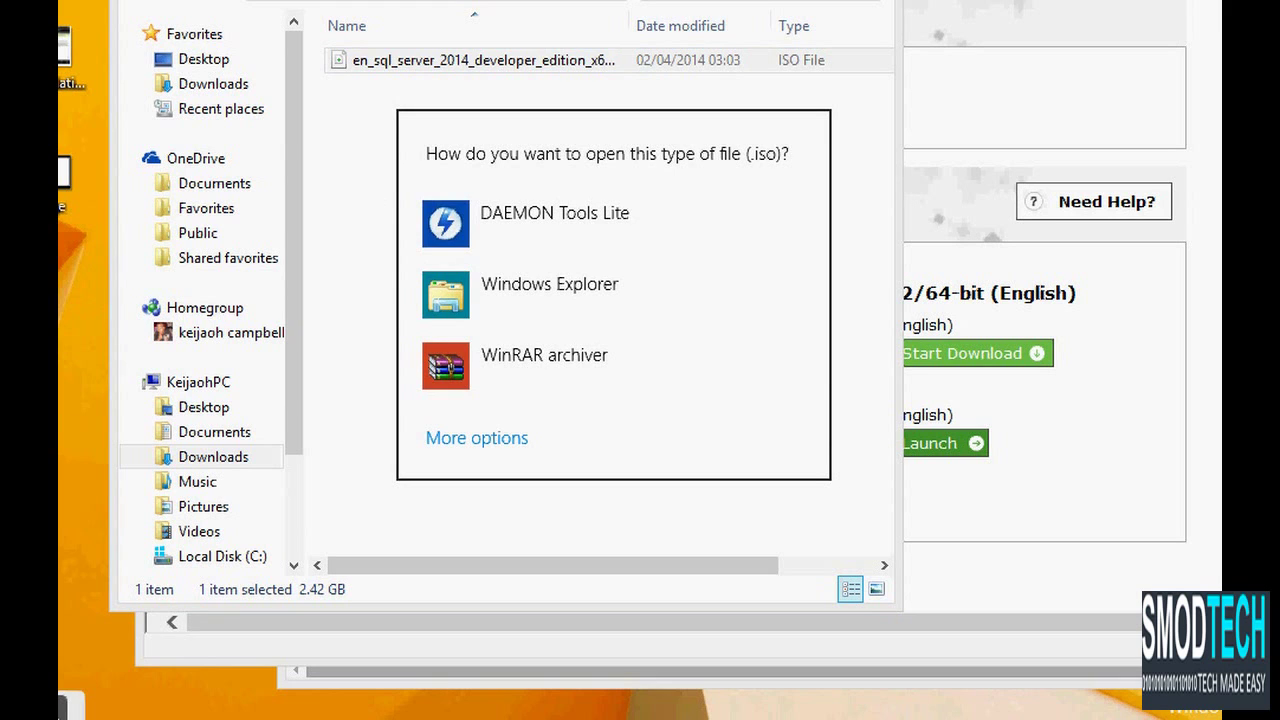
{"action": "left_click", "coordinate": [73, 347]}
{"action": "double_click", "coordinate": [350, 60]}
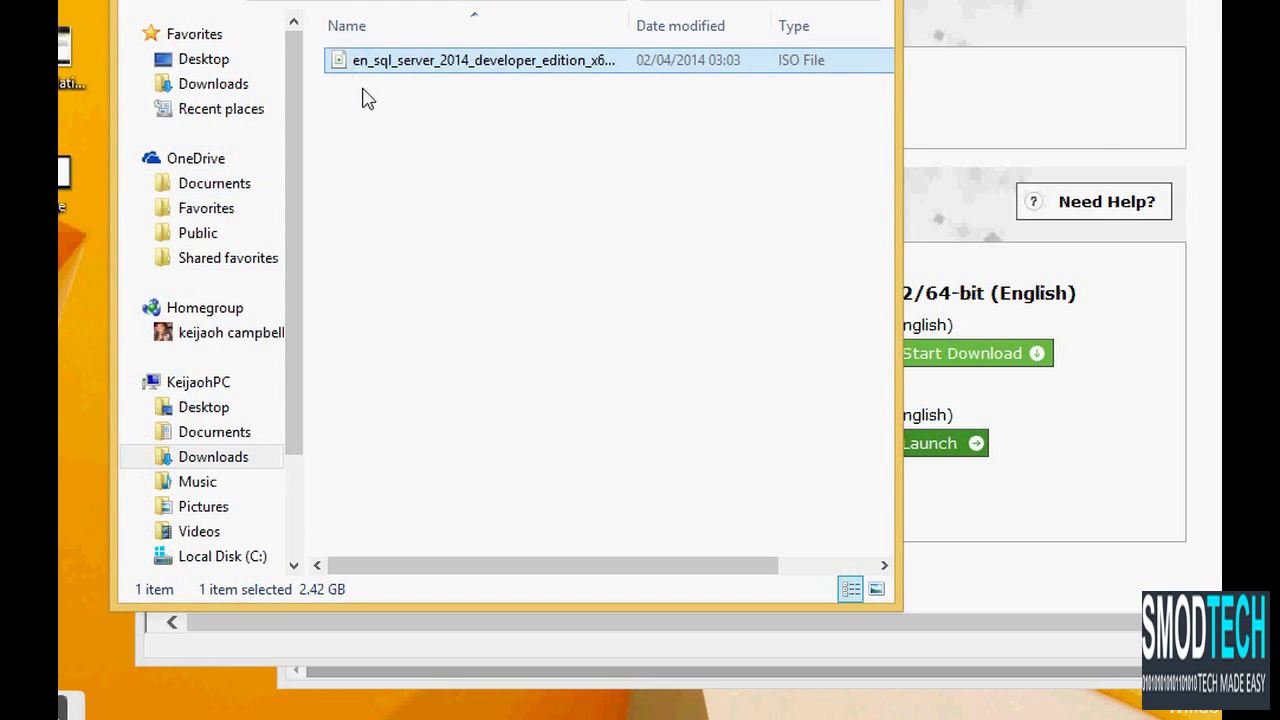
{"action": "left_click", "coordinate": [554, 237]}
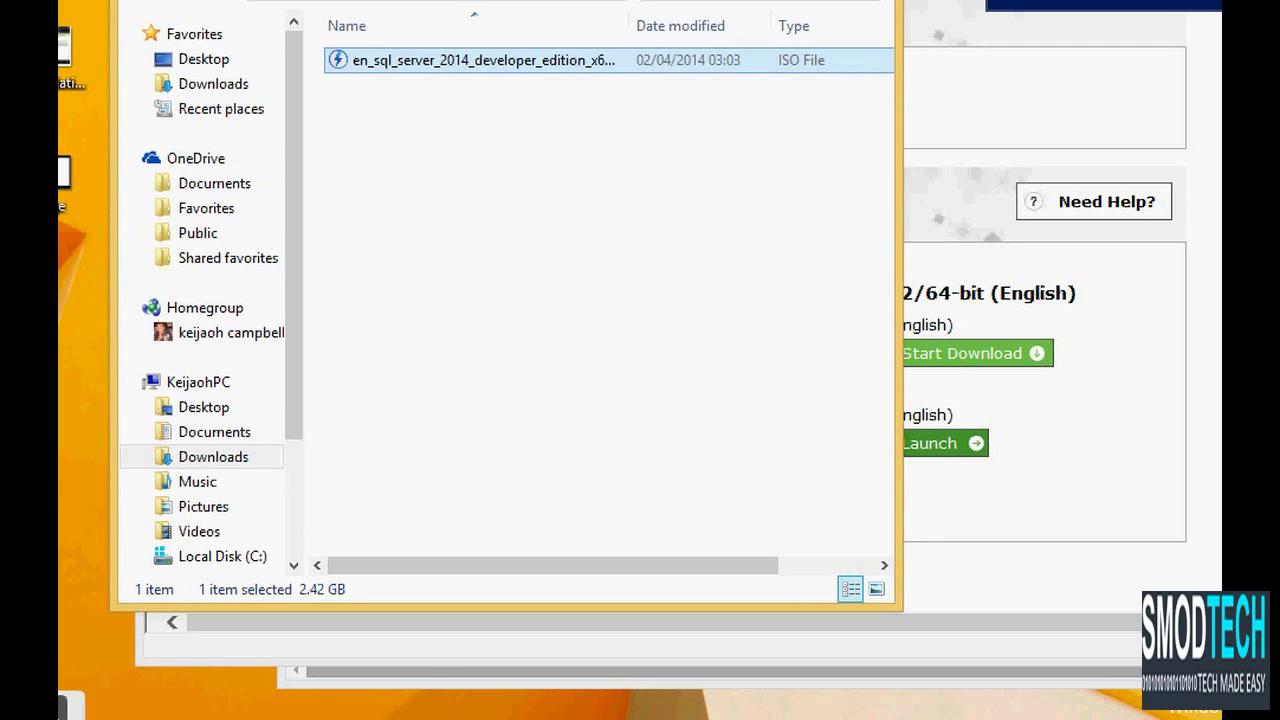
Step: Run setup from the mounted disc image and start a new SQL Server stand-alone installation
{"action": "left_click", "coordinate": [1086, 82]}
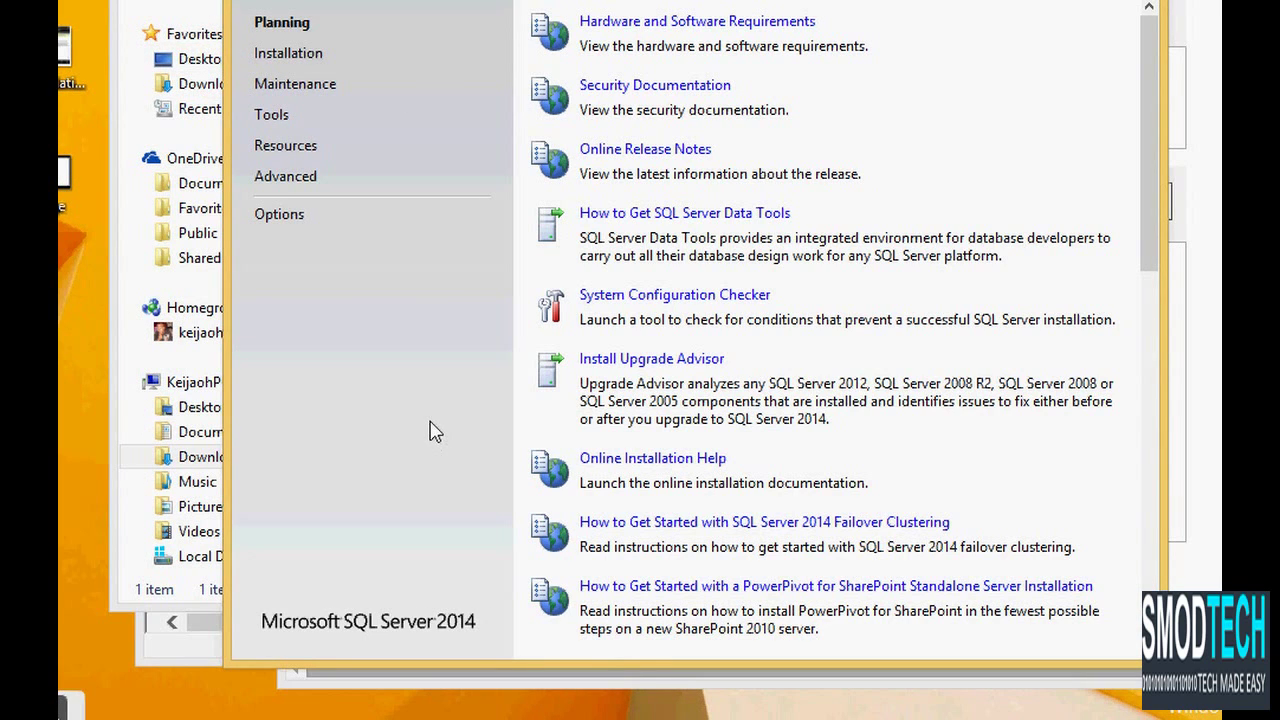
{"action": "left_click", "coordinate": [289, 58]}
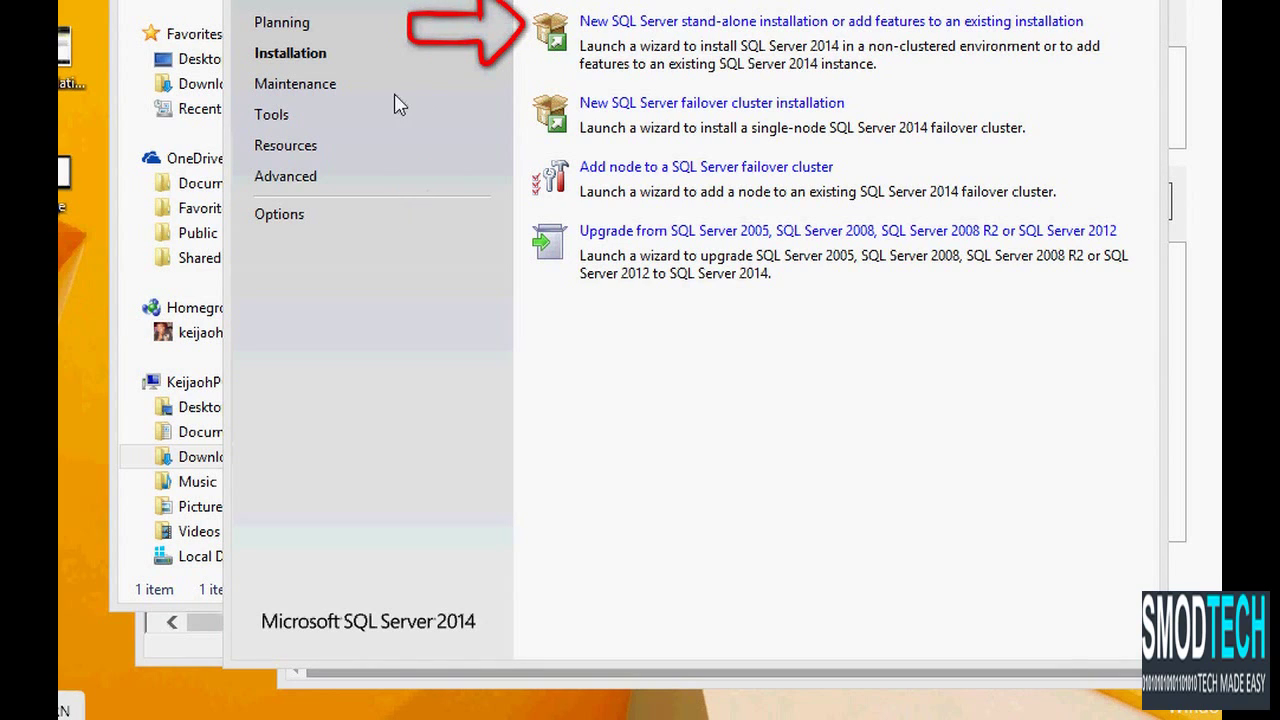
{"action": "left_click", "coordinate": [648, 21]}
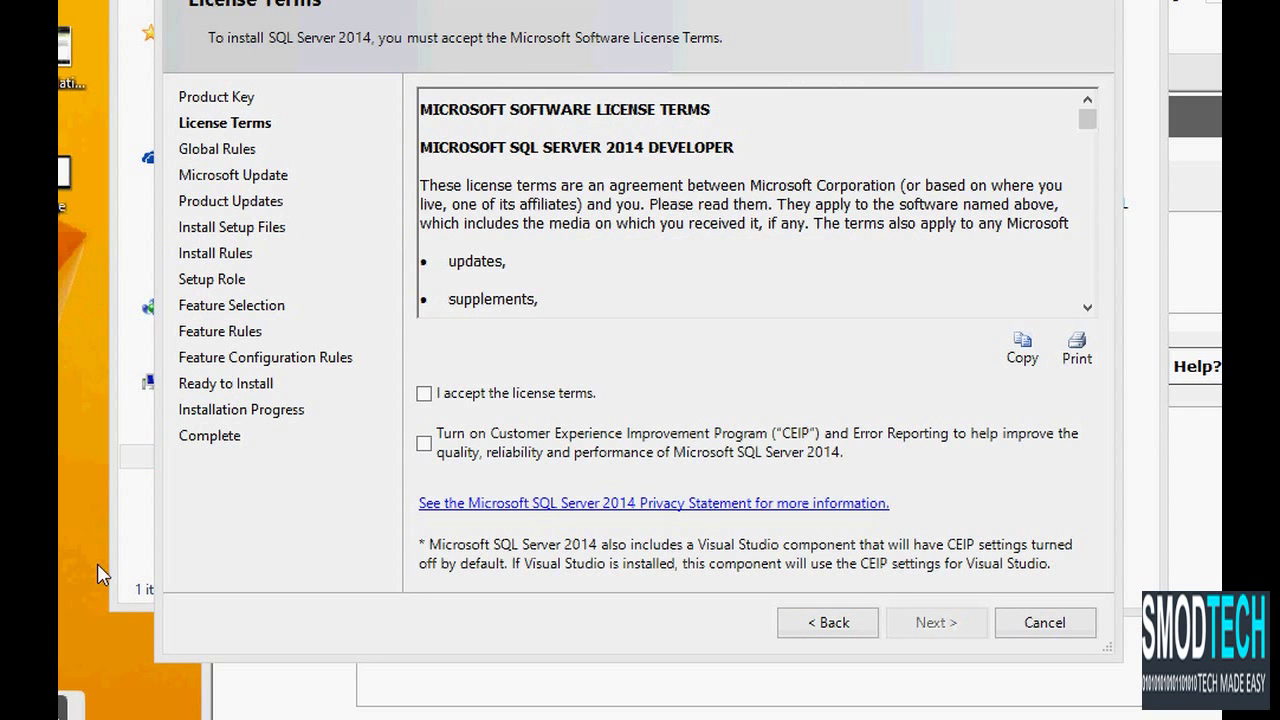
Step: Accept the license terms, turn on the Customer Experience Improvement Program and Error Reporting, and continue
{"action": "left_click", "coordinate": [425, 393]}
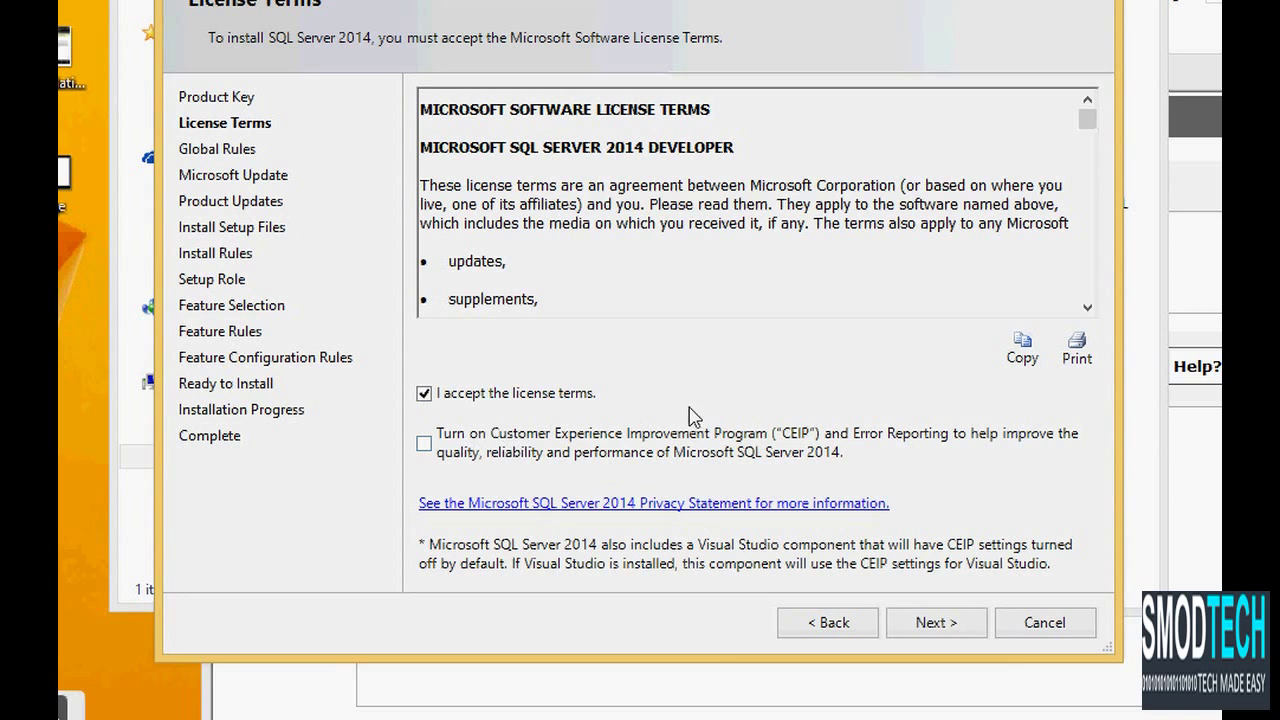
{"action": "left_click", "coordinate": [424, 443]}
{"action": "left_click", "coordinate": [916, 624]}
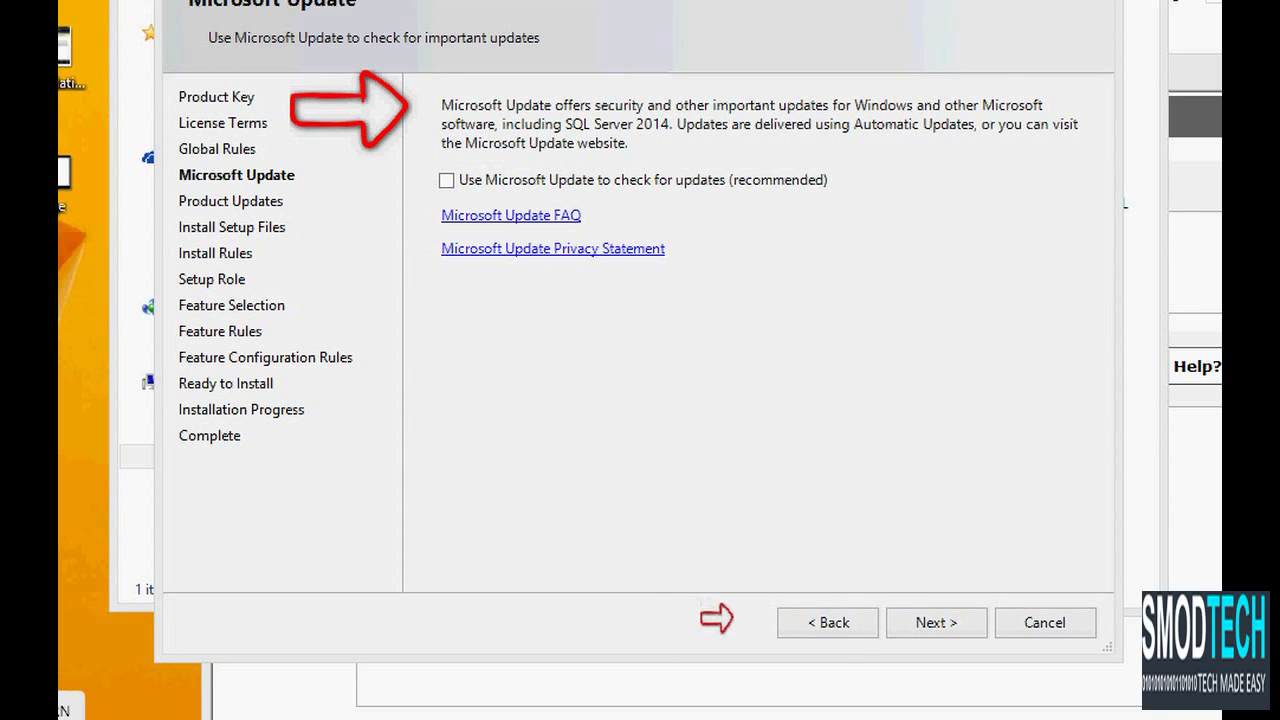
Step: Enable Microsoft Update to check for updates and continue past the install rules
{"action": "left_click", "coordinate": [446, 182]}
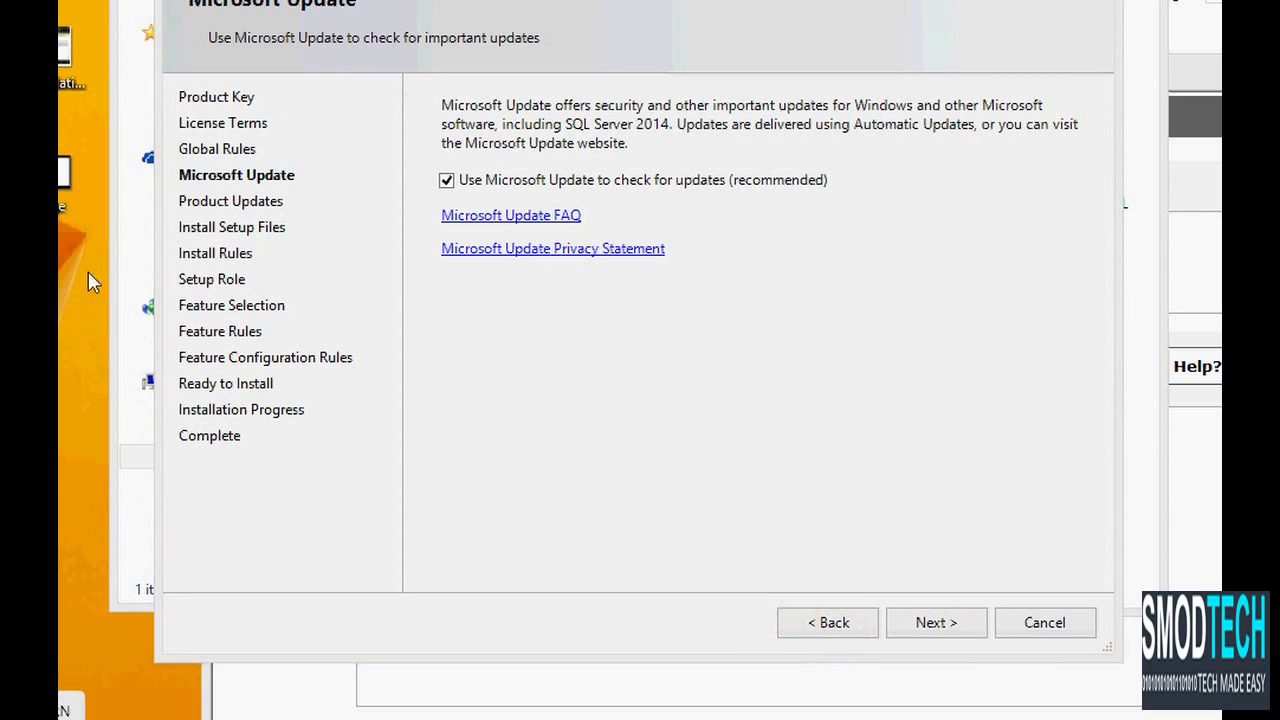
{"action": "left_click", "coordinate": [934, 624]}
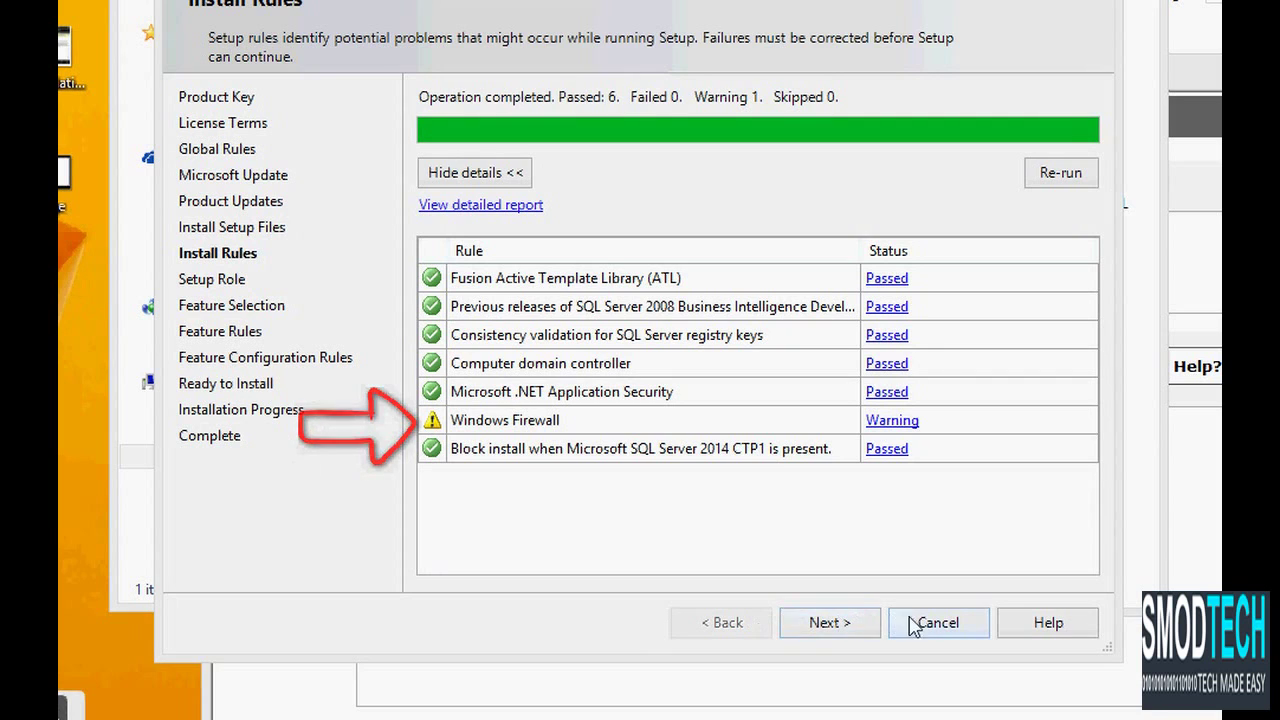
{"action": "left_click", "coordinate": [851, 625]}
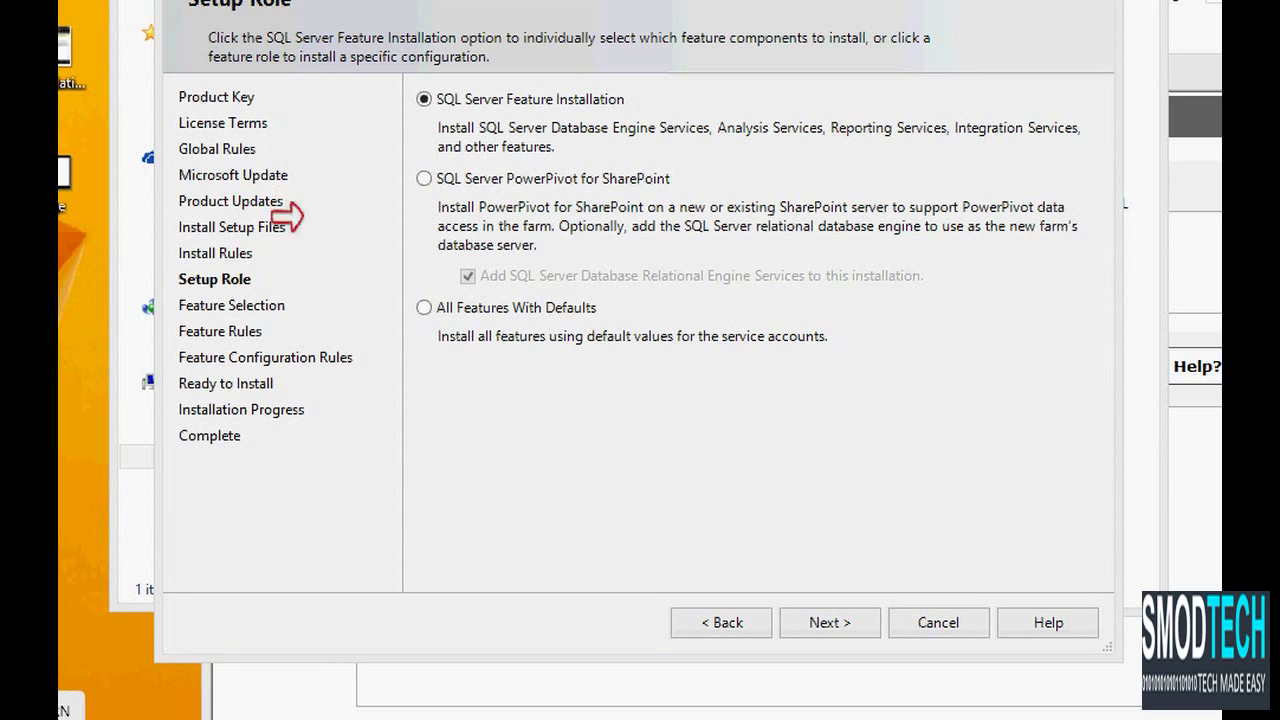
Step: Keep SQL Server Feature Installation as the setup role and select all features for installation
{"action": "left_click", "coordinate": [829, 626]}
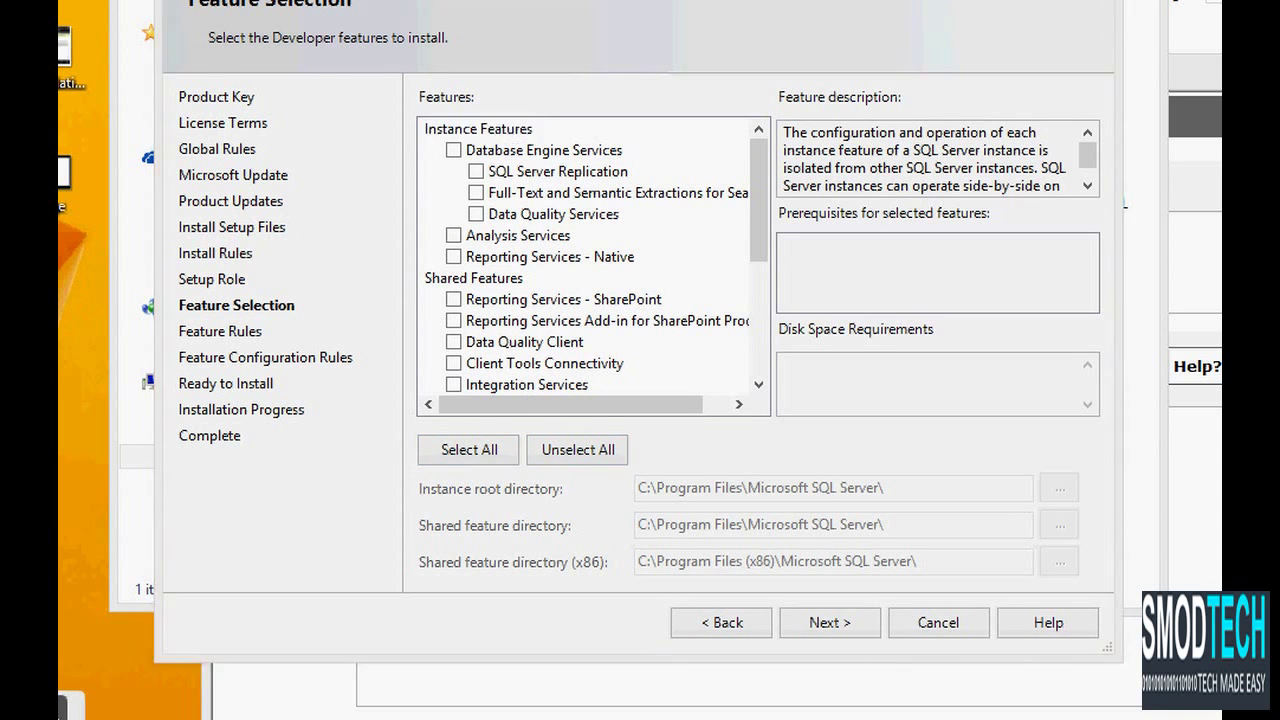
{"action": "left_click", "coordinate": [472, 451]}
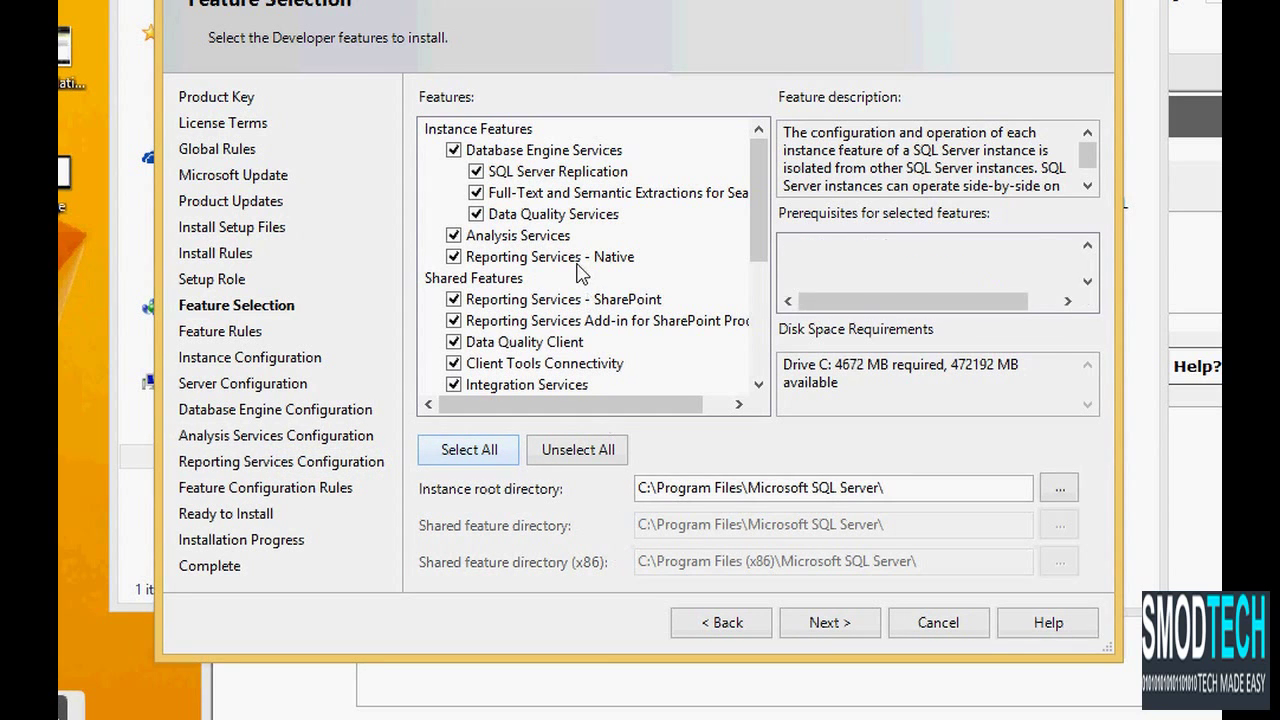
{"action": "left_click", "coordinate": [810, 628]}
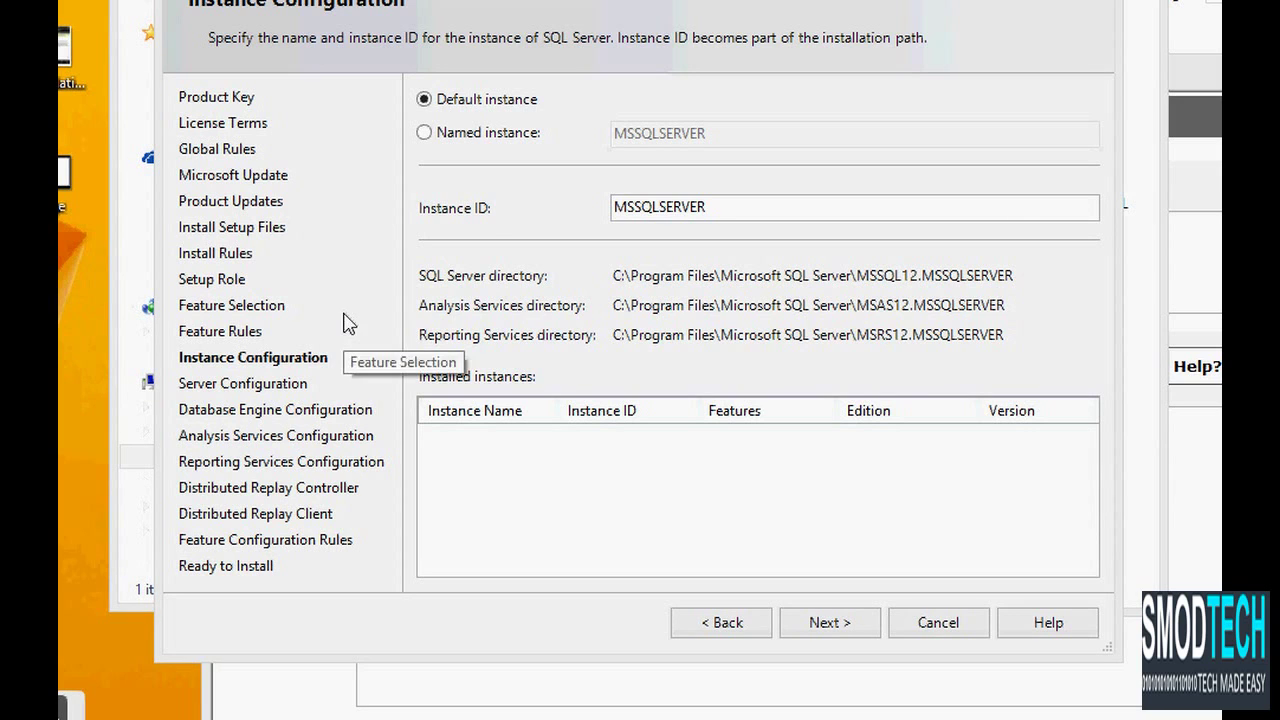
Step: Configure a named instance with a custom instance name, and keep the default service accounts and startup types
{"action": "left_click", "coordinate": [426, 133]}
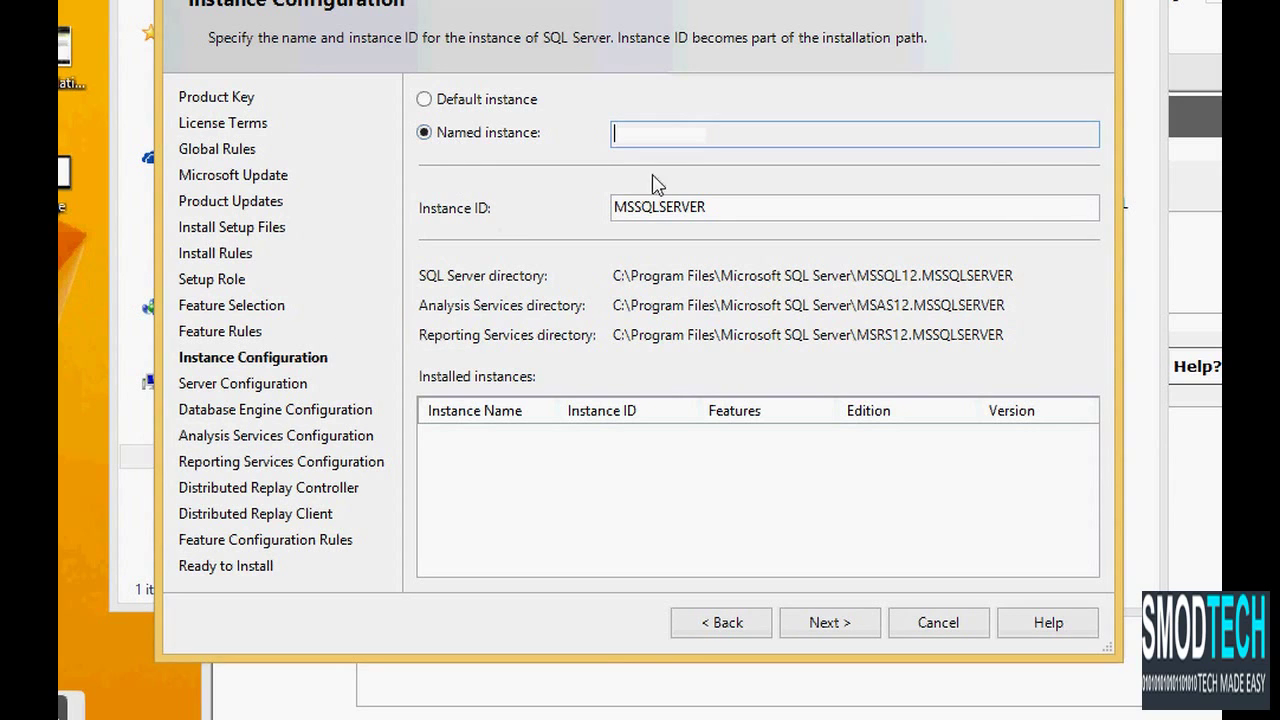
{"action": "left_click", "coordinate": [424, 100]}
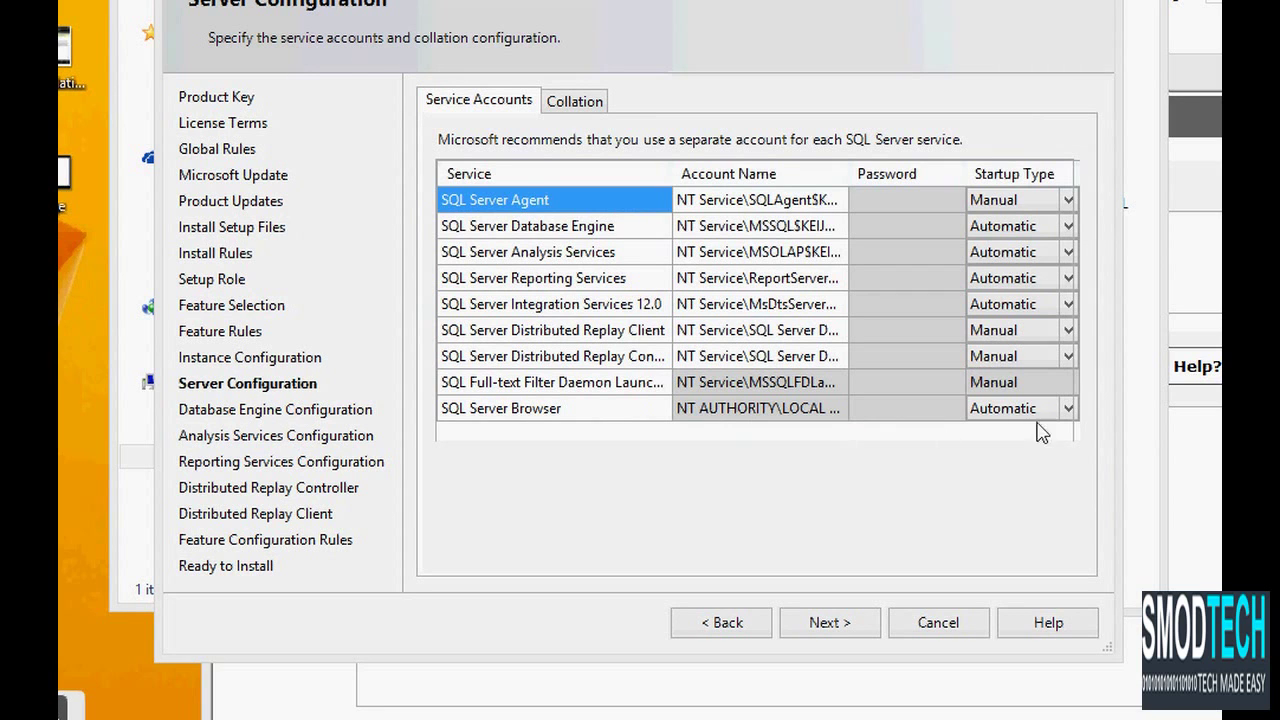
{"action": "left_click", "coordinate": [1052, 383]}
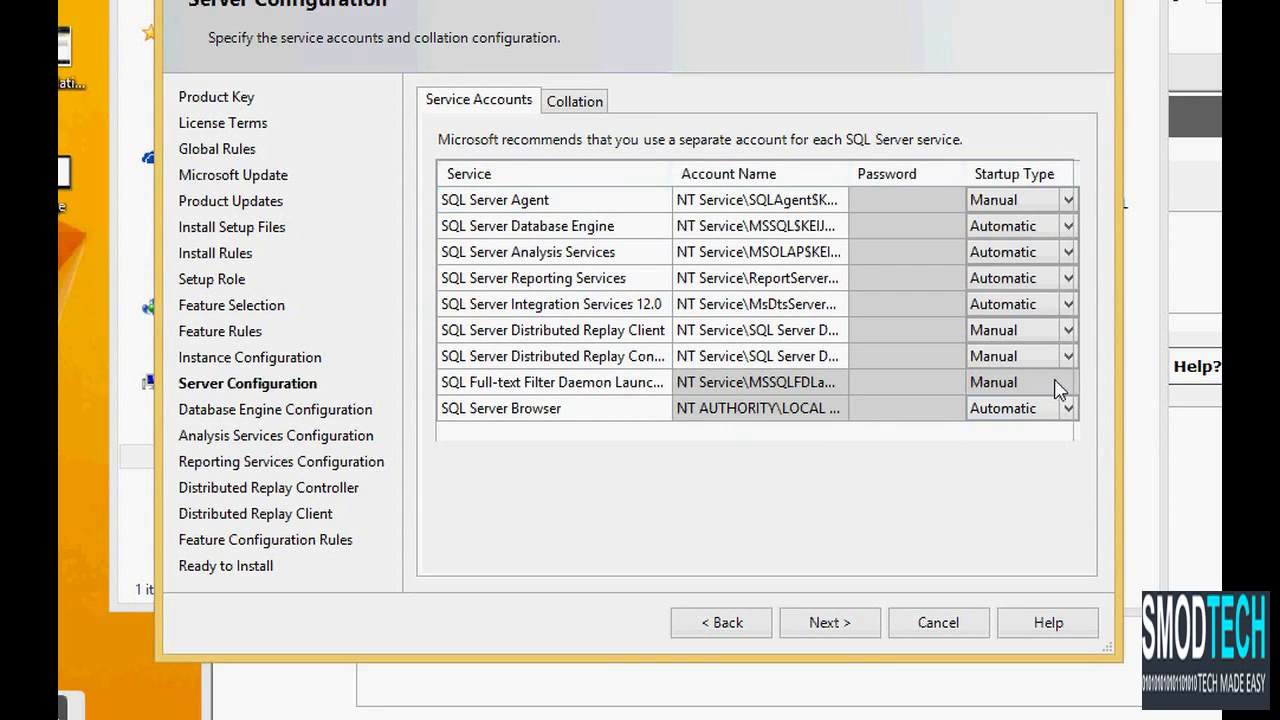
{"action": "left_click", "coordinate": [845, 626]}
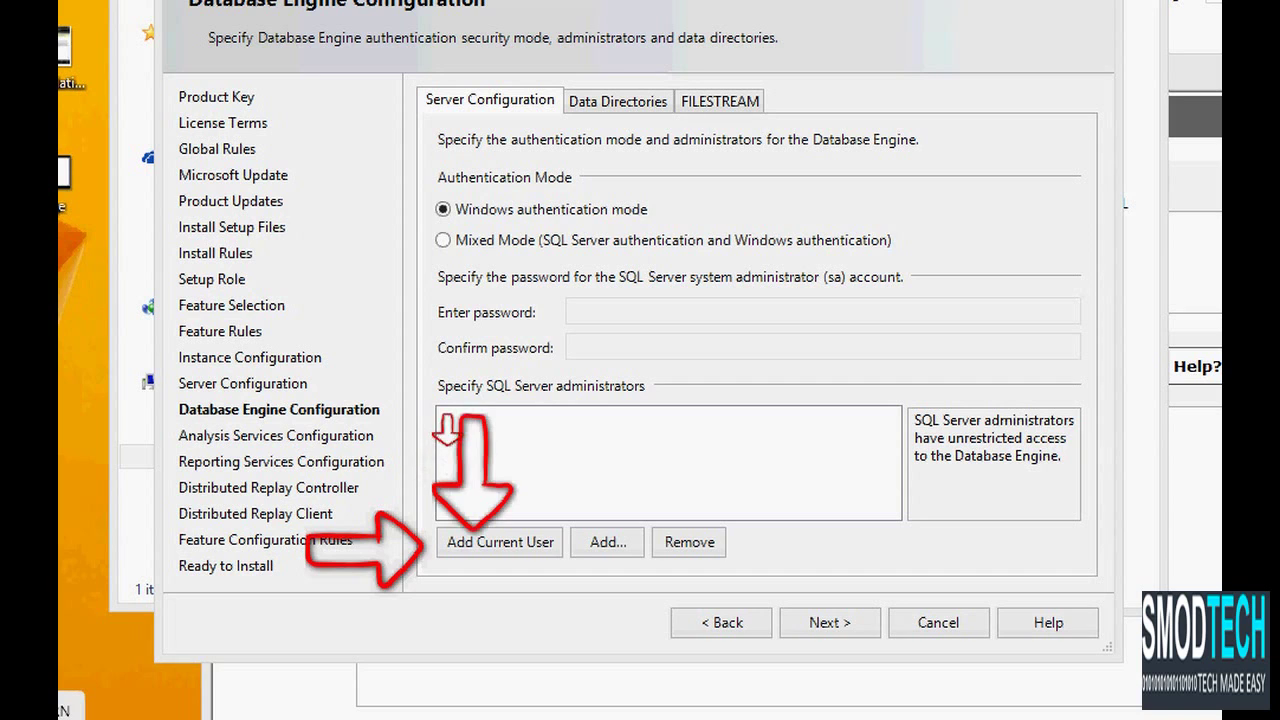
Step: Add the current user as administrator of the Database Engine and of Analysis Services, keeping the default authentication and server modes
{"action": "left_click", "coordinate": [492, 550]}
{"action": "left_click", "coordinate": [795, 632]}
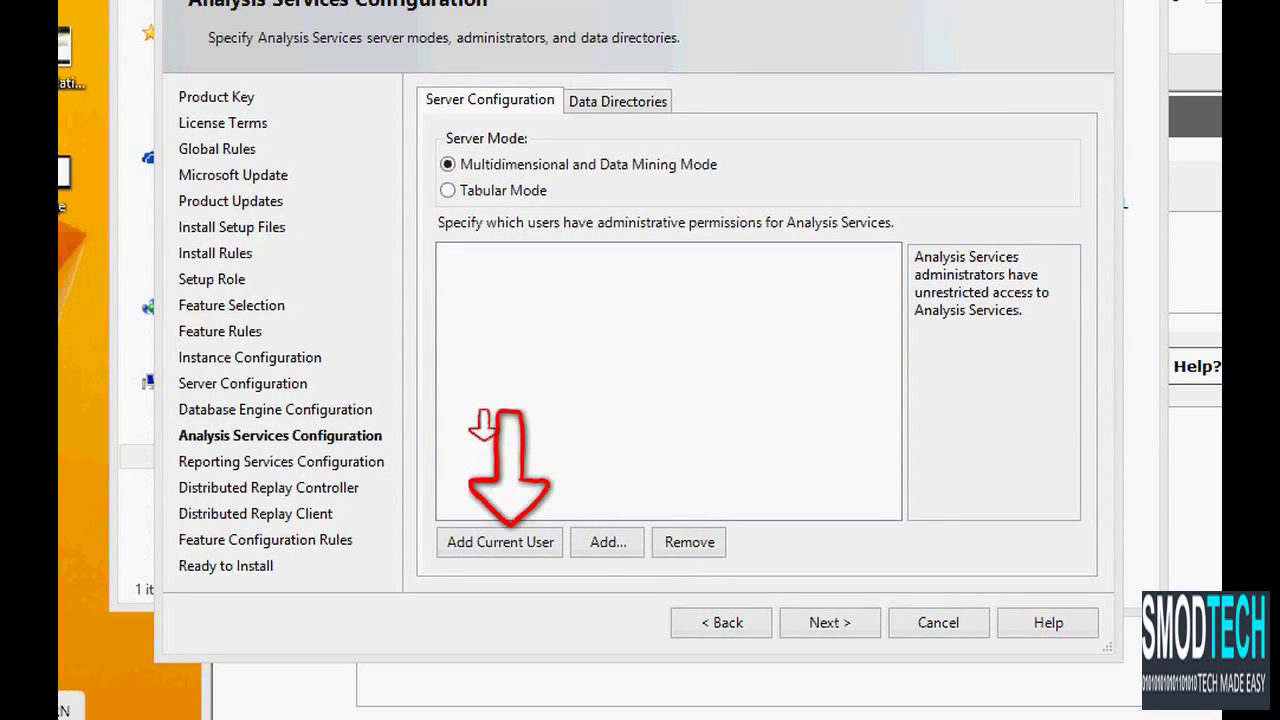
{"action": "left_click", "coordinate": [500, 543]}
{"action": "left_click", "coordinate": [826, 620]}
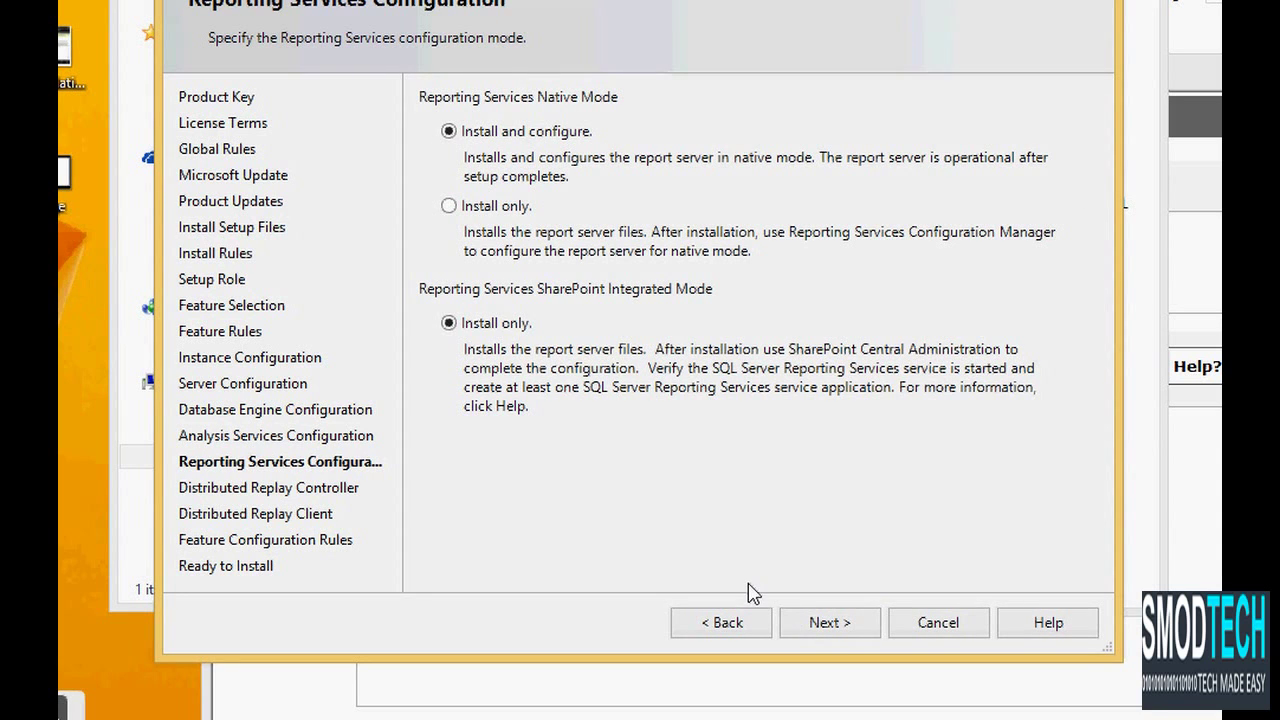
Step: Keep Install and configure for native-mode Reporting Services, and grant the current user Distributed Replay Controller permissions
{"action": "left_click", "coordinate": [829, 625]}
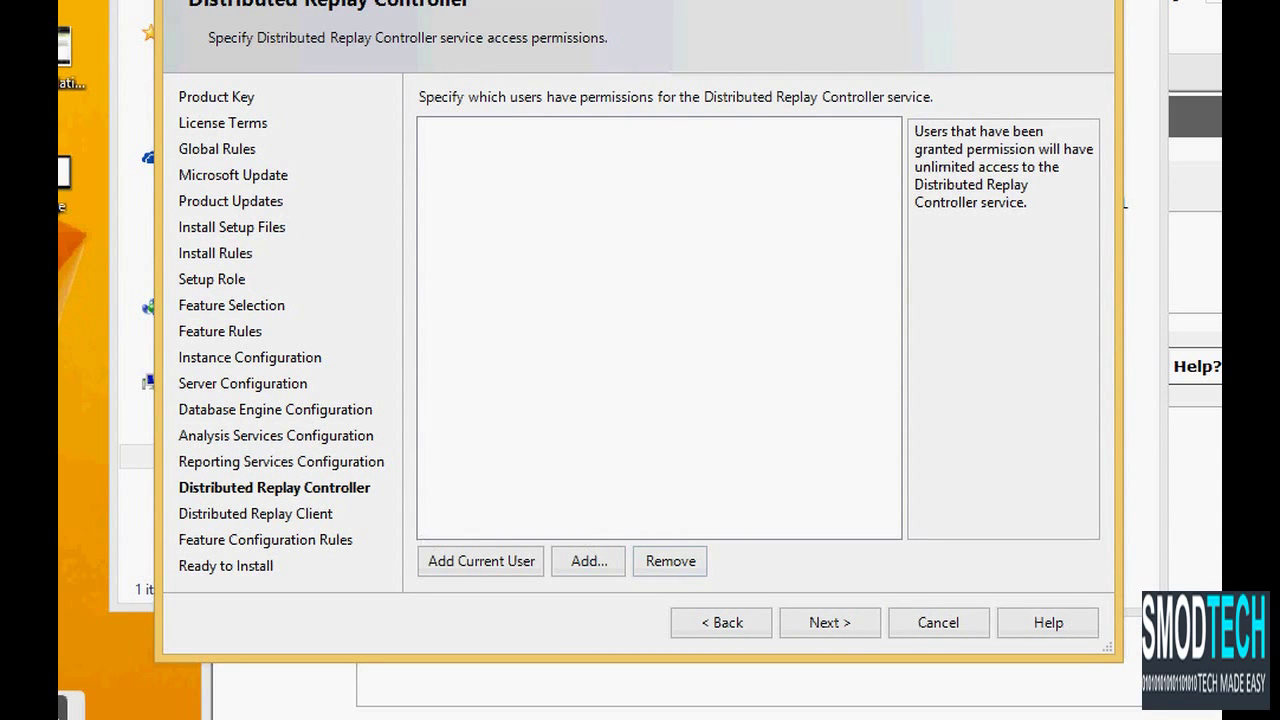
{"action": "left_click", "coordinate": [497, 572]}
{"action": "left_click", "coordinate": [826, 621]}
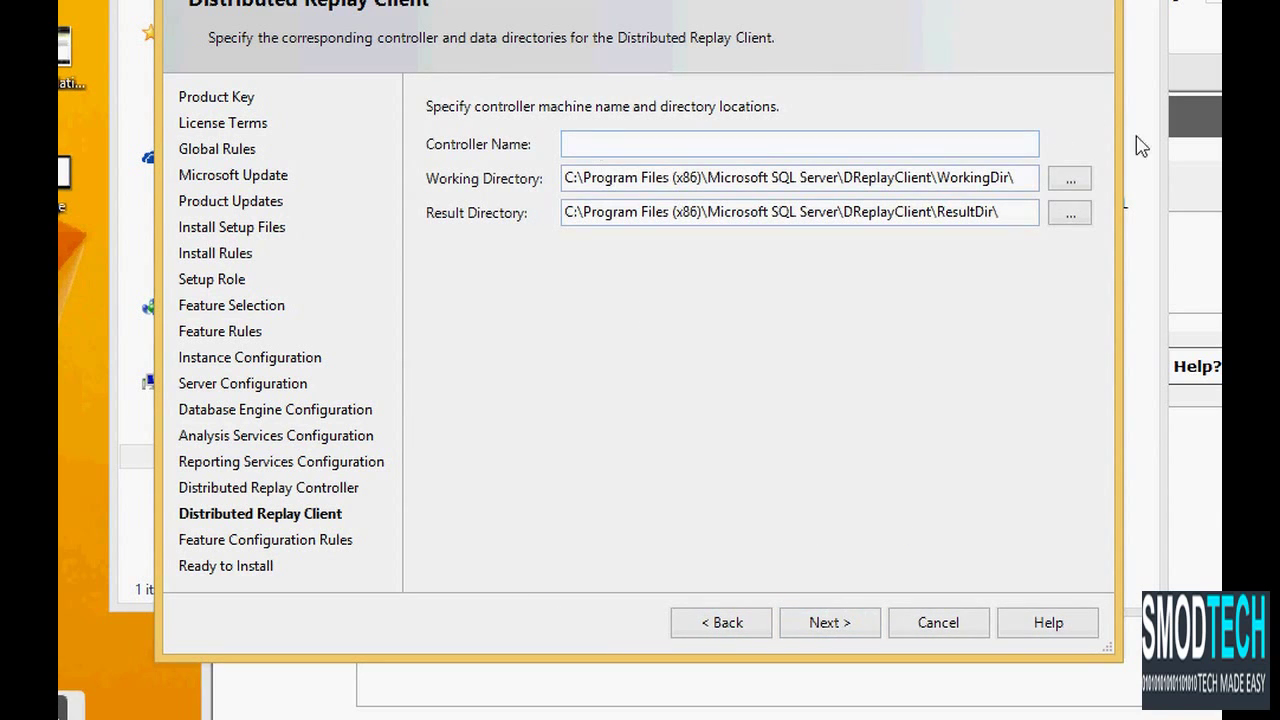
Step: Enter the controller name for the Distributed Replay Client and start the SQL Server 2014 installation
{"action": "left_click", "coordinate": [783, 140]}
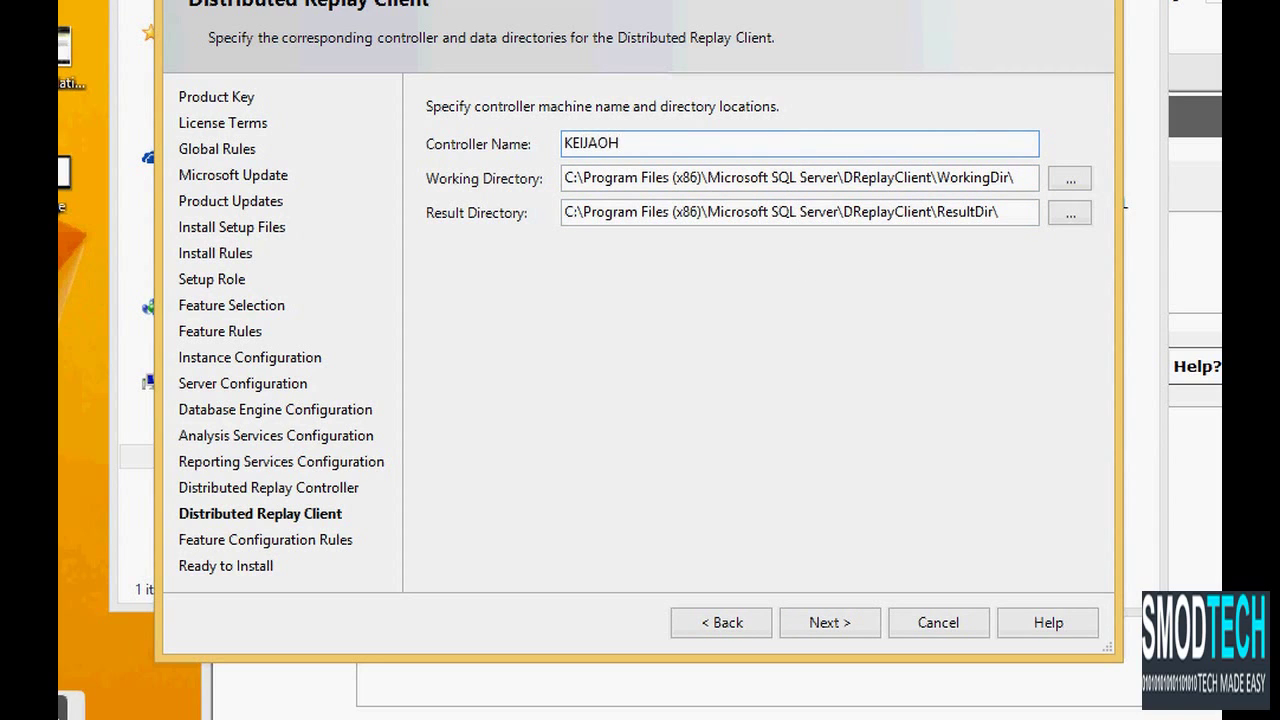
{"action": "left_click", "coordinate": [860, 618]}
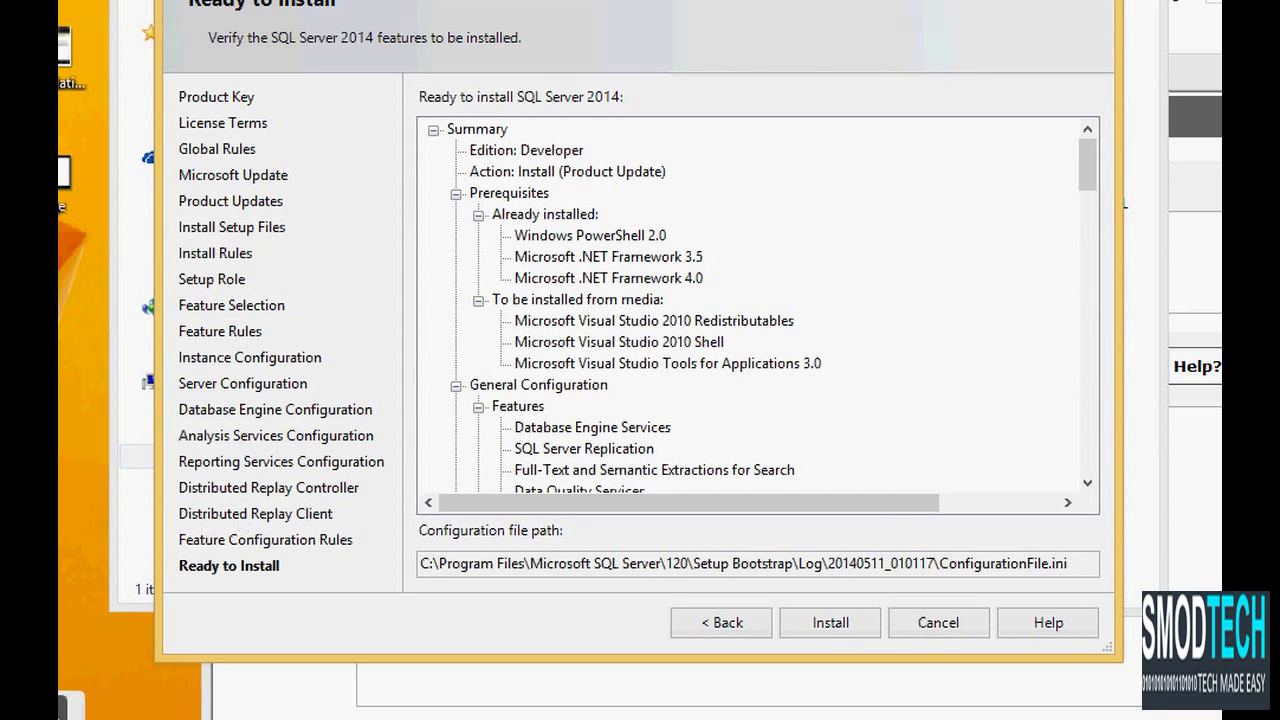
{"action": "left_click", "coordinate": [832, 624]}
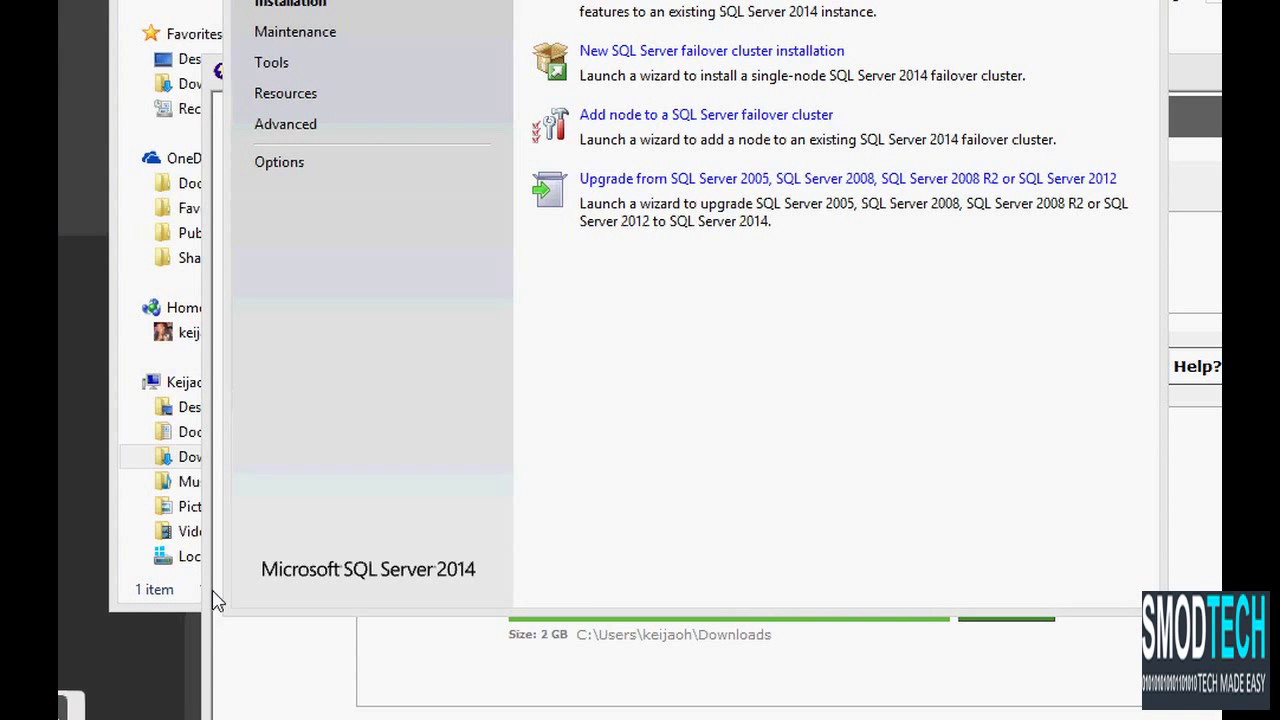
Step: Examine the installed SQL Server 2014 tools in the list of all Windows apps
{"action": "key", "text": "super"}
{"action": "left_click", "coordinate": [192, 700]}
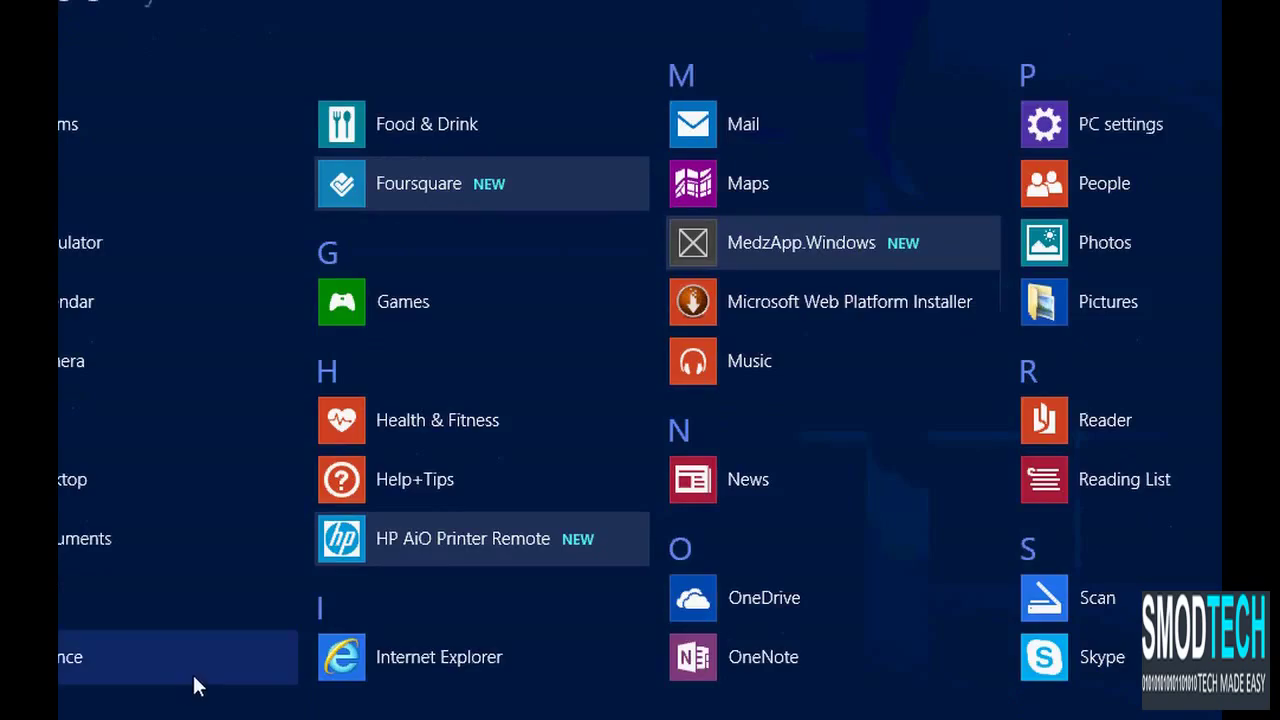
{"action": "scroll", "coordinate": [435, 563], "scroll_direction": "down", "scroll_amount": 5}
{"action": "scroll", "coordinate": [436, 562], "scroll_direction": "down", "scroll_amount": 10}
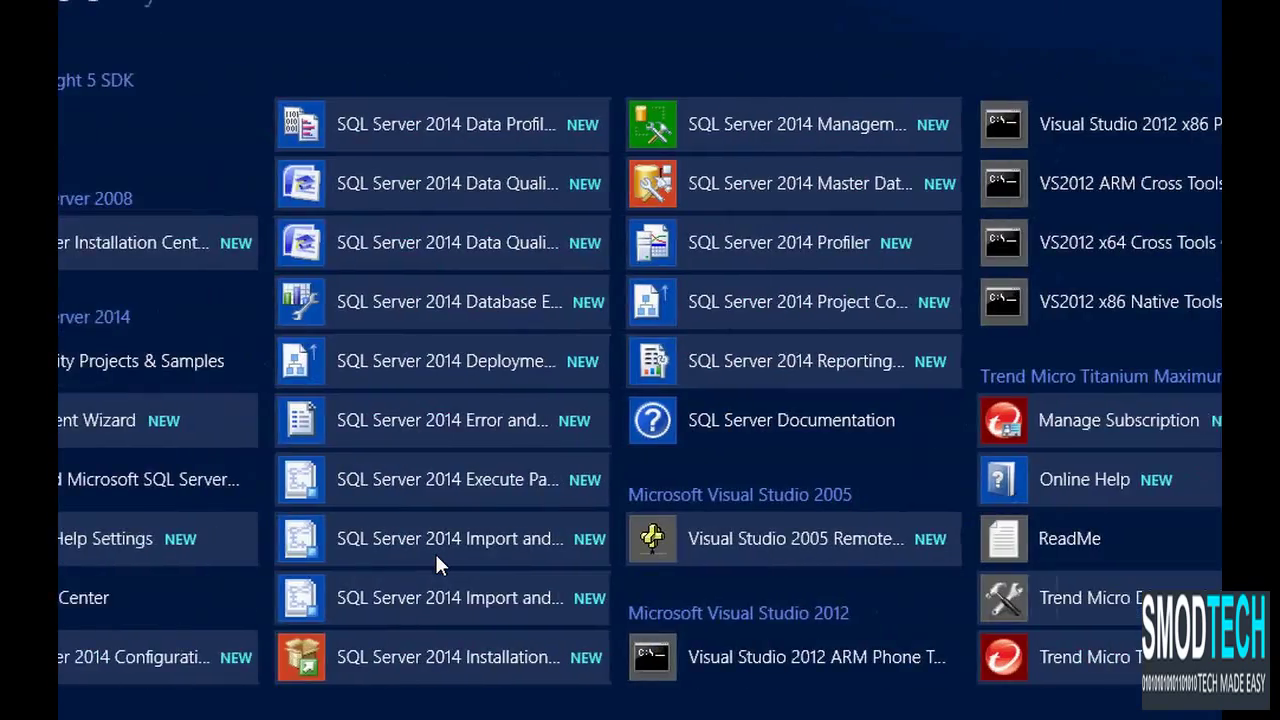
{"action": "scroll", "coordinate": [435, 562], "scroll_direction": "down", "scroll_amount": 2}
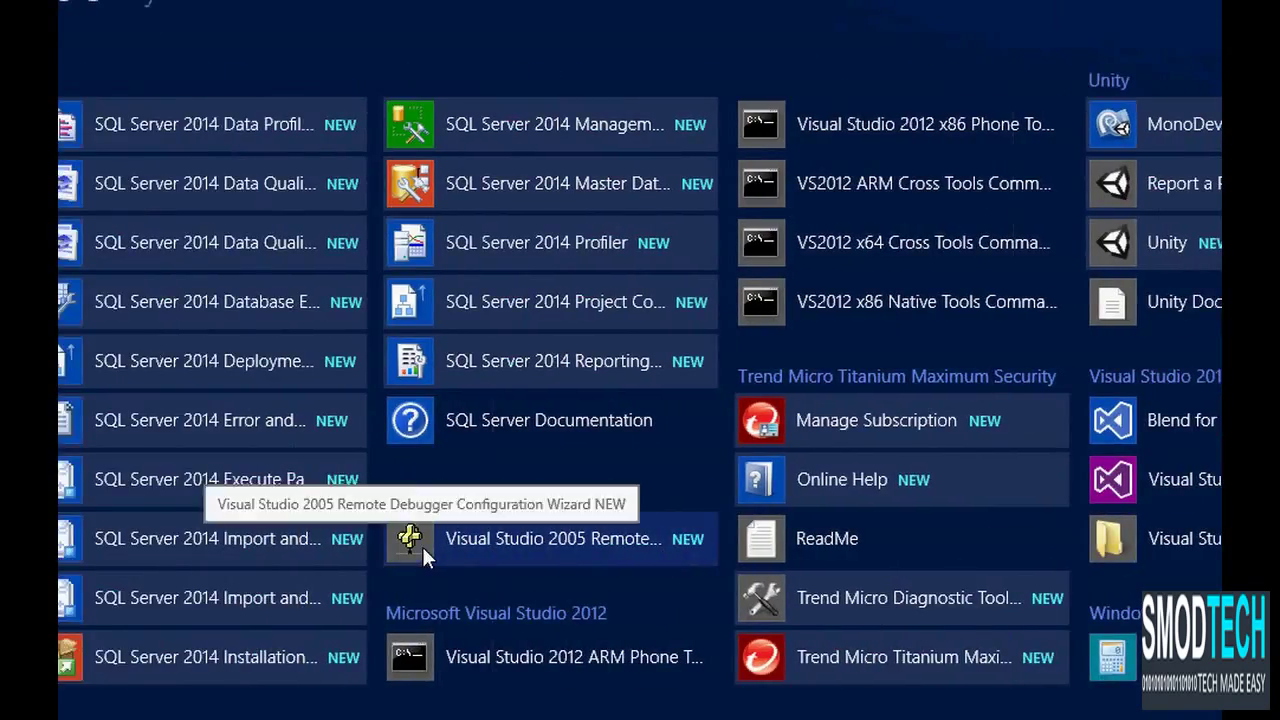
{"action": "scroll", "coordinate": [561, 470], "scroll_direction": "down", "scroll_amount": 2}
{"action": "scroll", "coordinate": [561, 463], "scroll_direction": "down", "scroll_amount": 10}
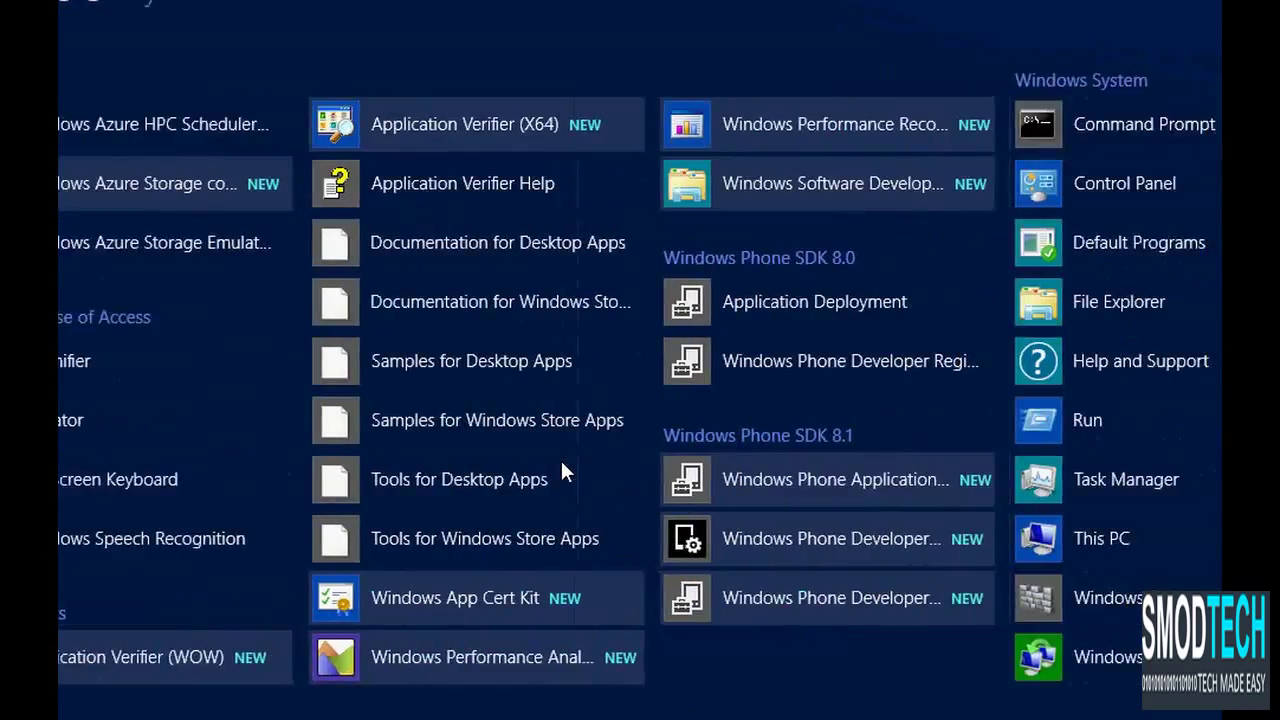
Step: Switch to SQL Server 2014 Management Studio and connect to the local Database Engine instance using Windows Authentication
{"action": "scroll", "coordinate": [561, 470], "scroll_direction": "up", "scroll_amount": 10}
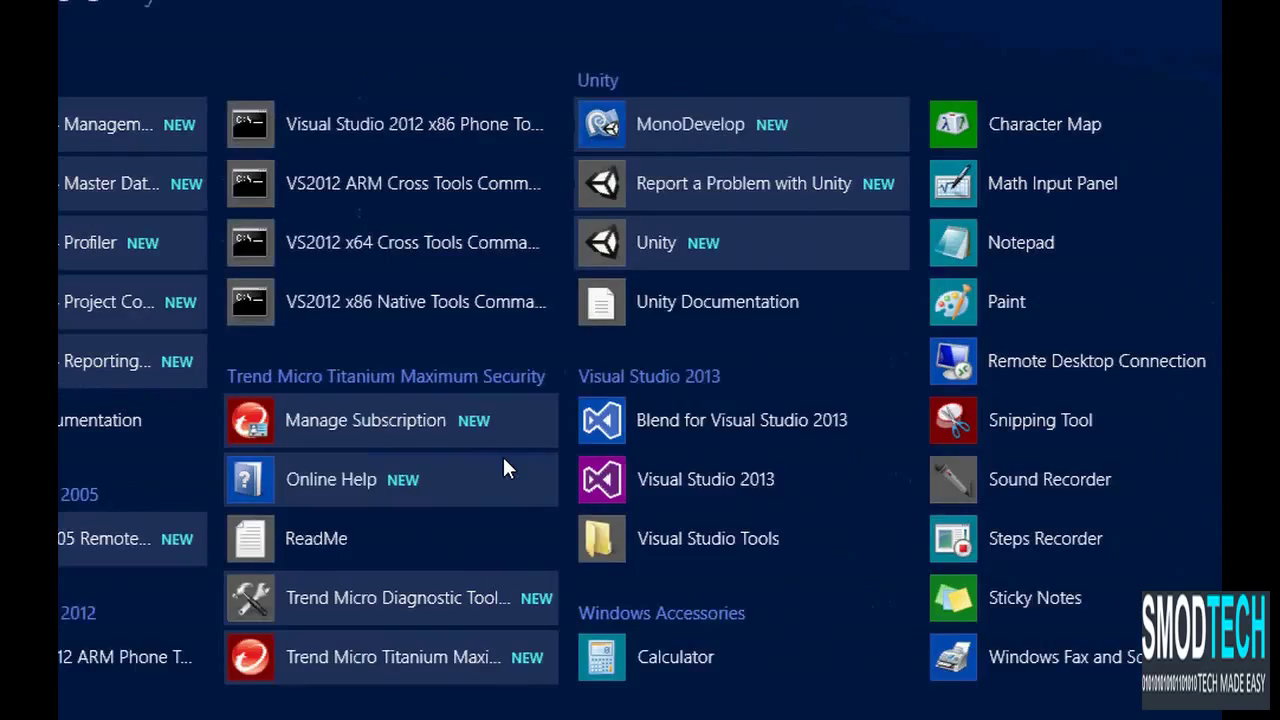
{"action": "scroll", "coordinate": [500, 468], "scroll_direction": "up", "scroll_amount": 4}
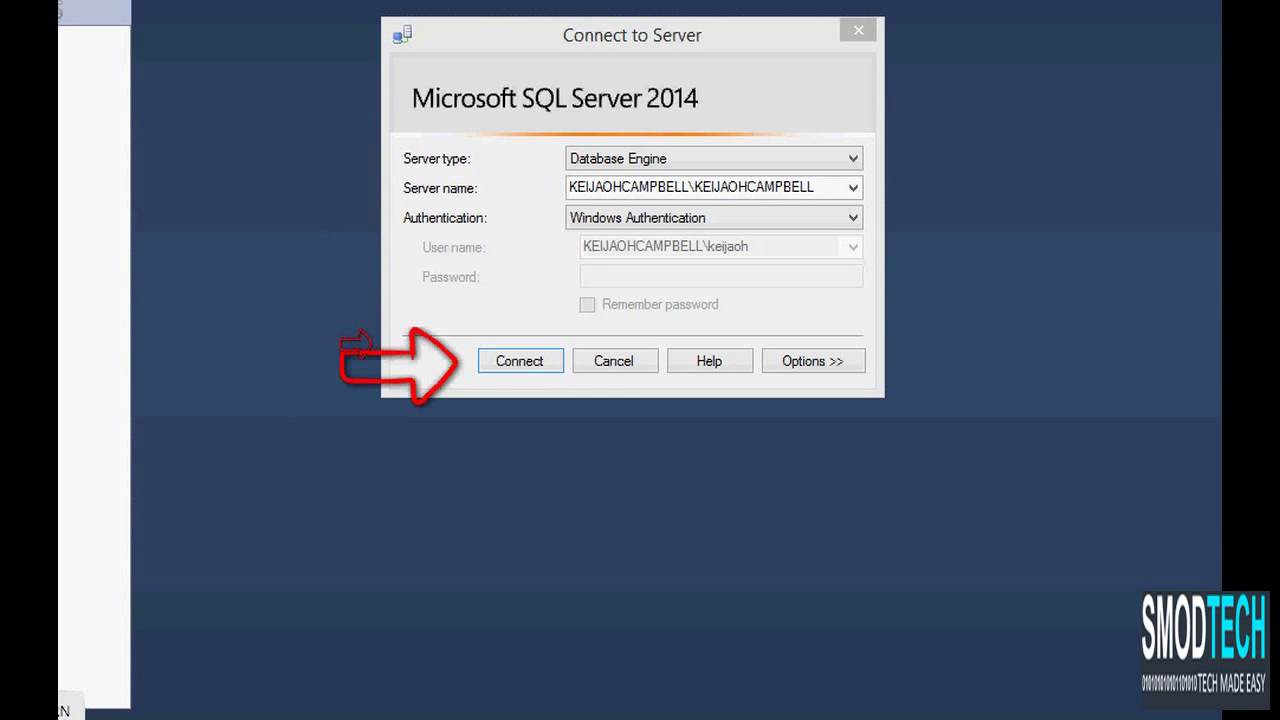
{"action": "left_click", "coordinate": [535, 372]}
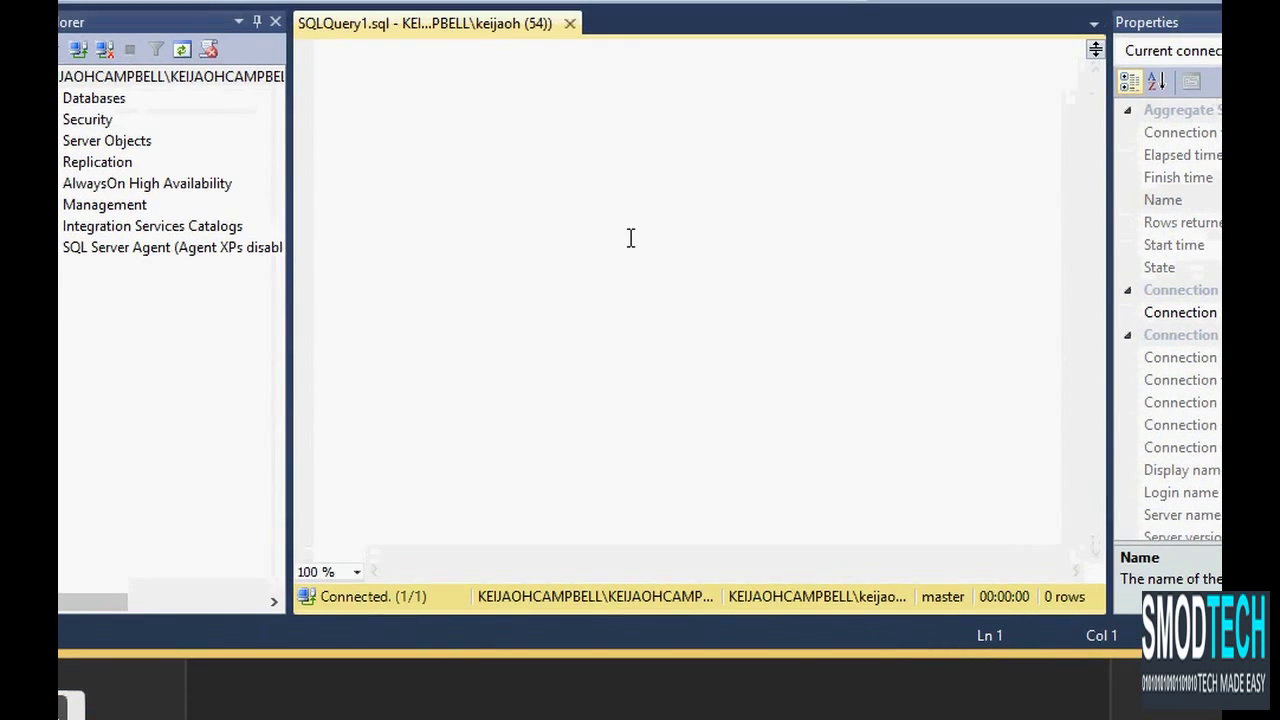
Step: Write the statement "create database Test" in the empty query and execute it
{"action": "type", "text": "cre"}
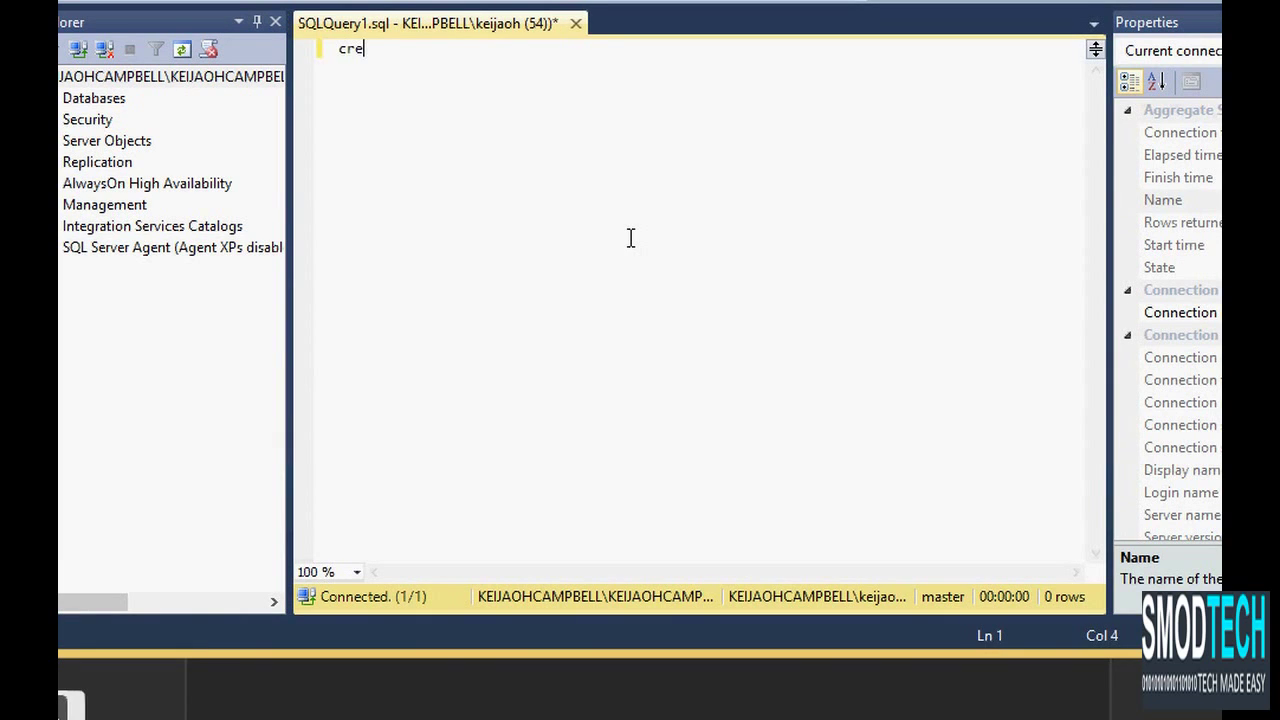
{"action": "type", "text": "ate database"}
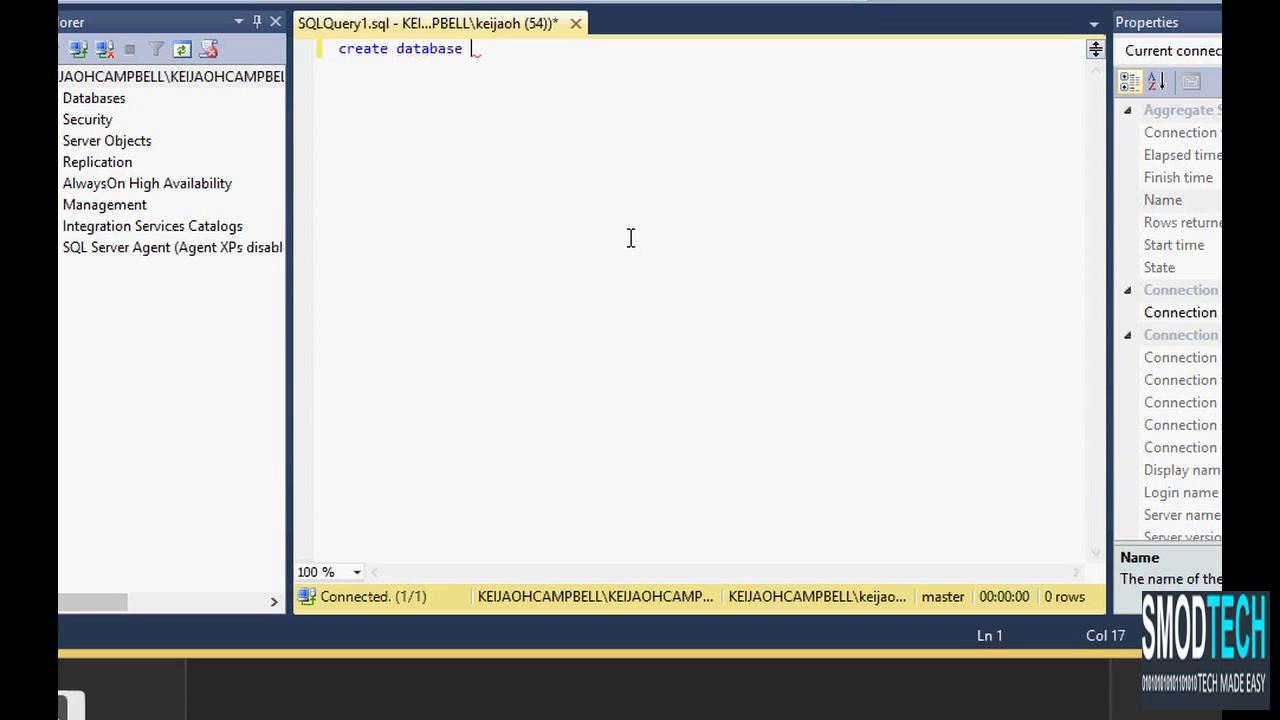
{"action": "type", "text": " Test"}
{"action": "key", "text": "shift+Home"}
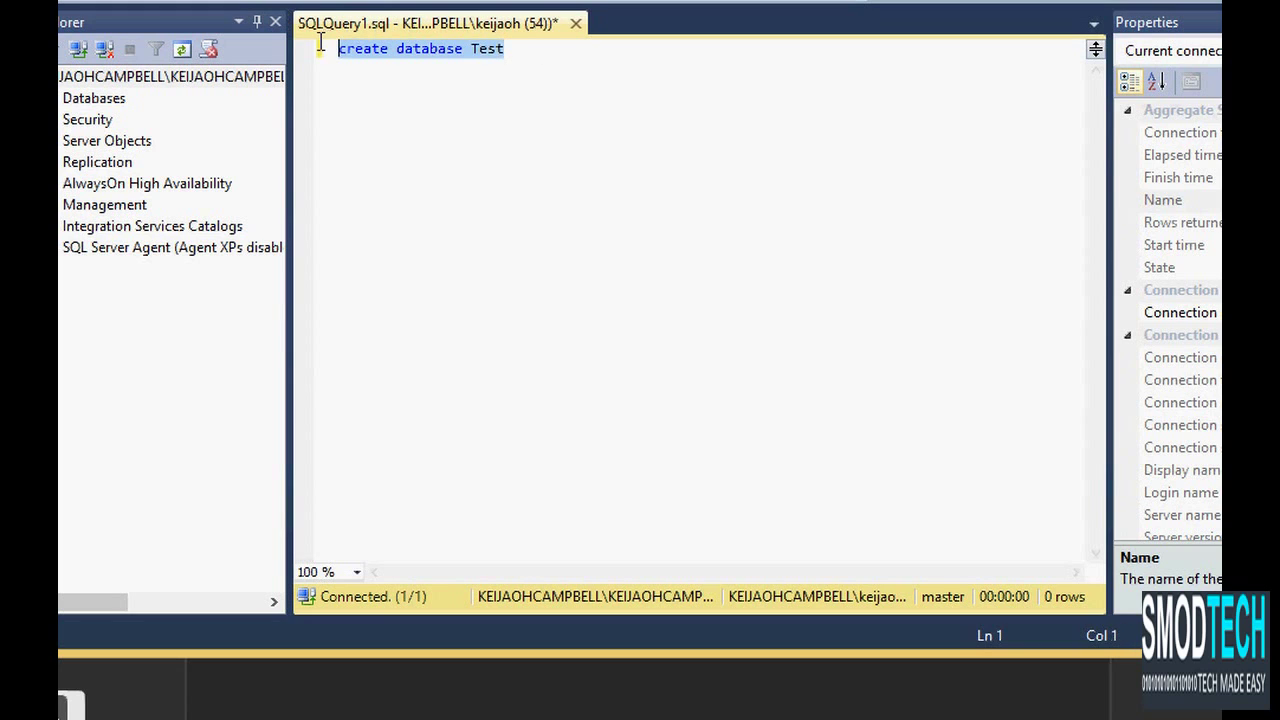
{"action": "key", "text": "F5"}
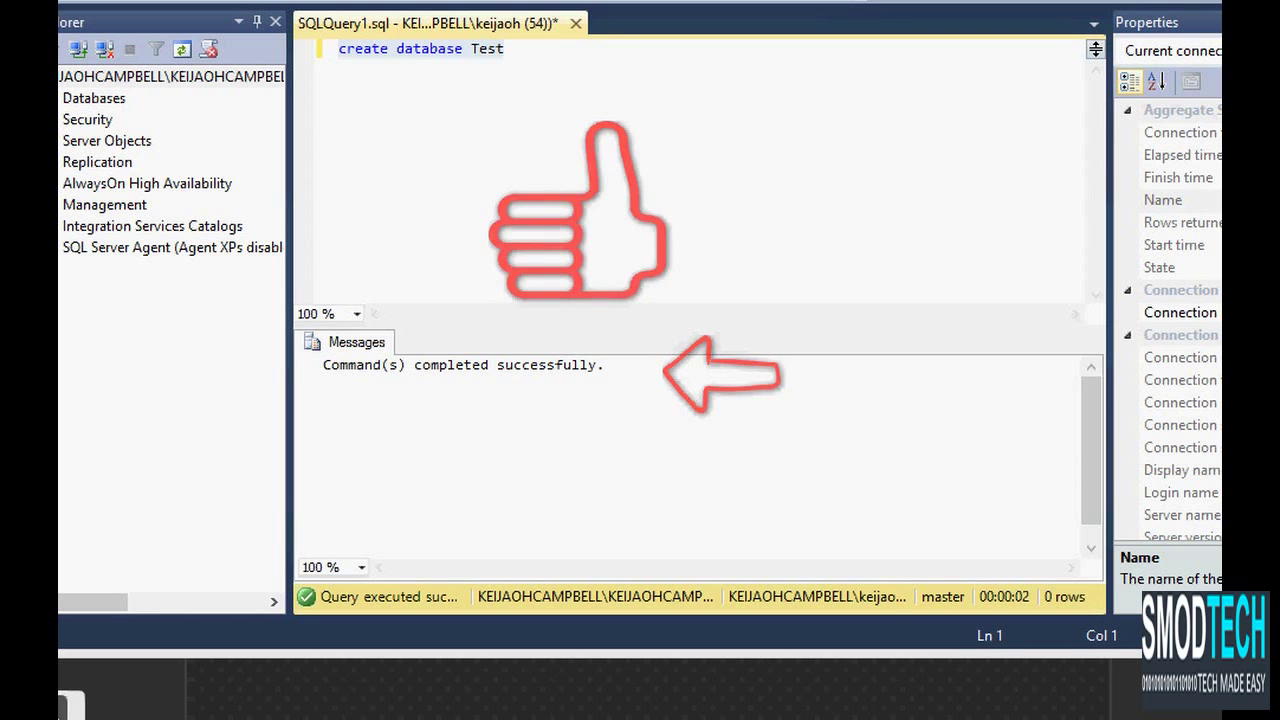
{"action": "key", "text": "ctrl+a"}
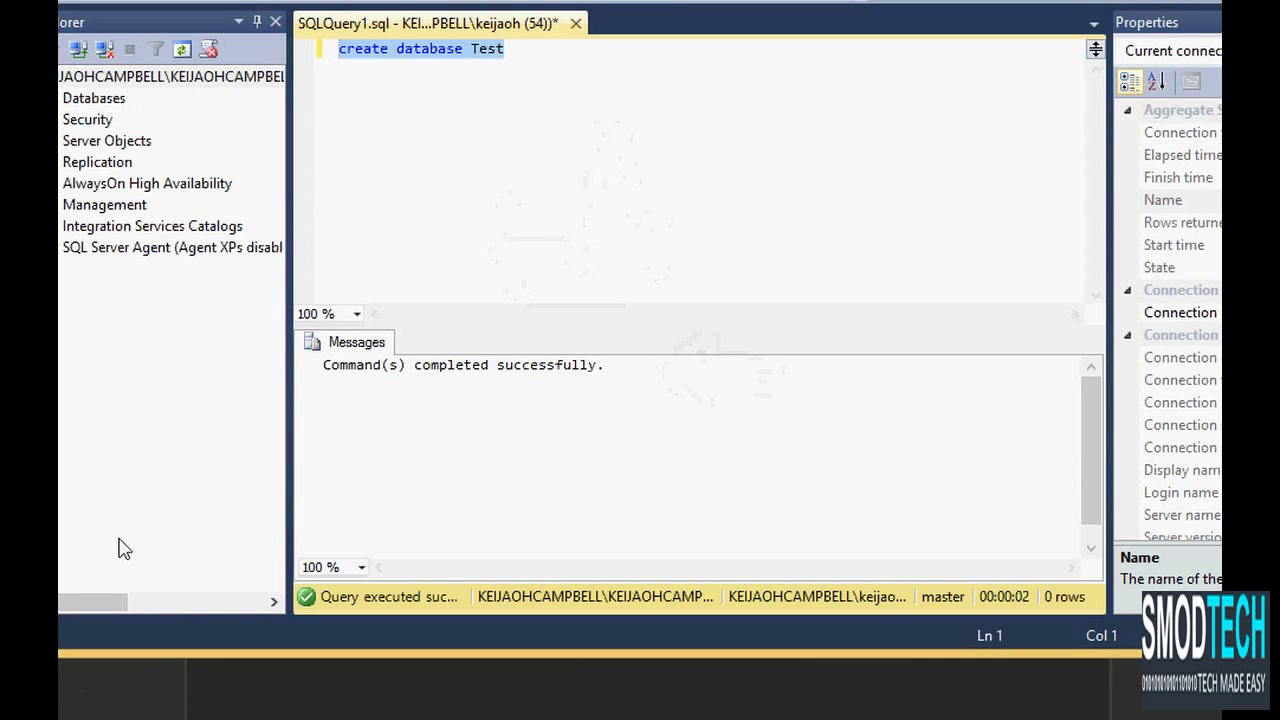